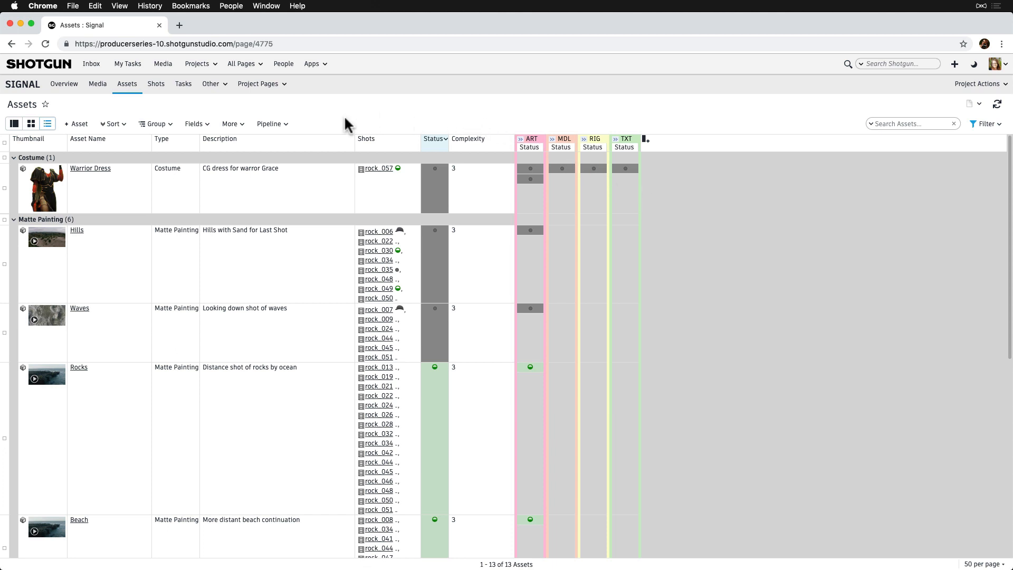
Open the asset pipeline step manager from the Assets and Tasks pages and try to reorder the Animation step
{"action": "left_click", "coordinate": [266, 124]}
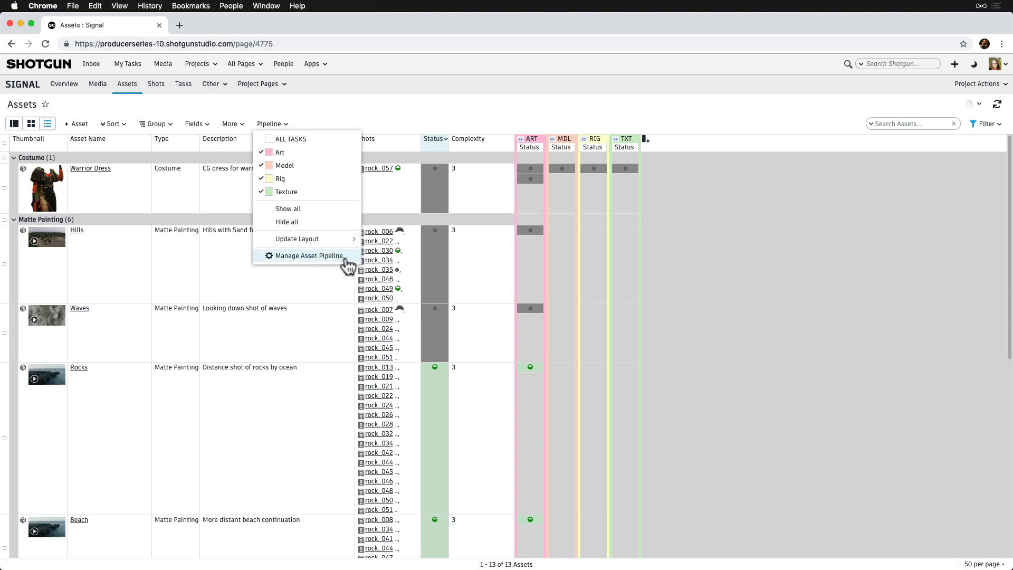
{"action": "left_click", "coordinate": [347, 258]}
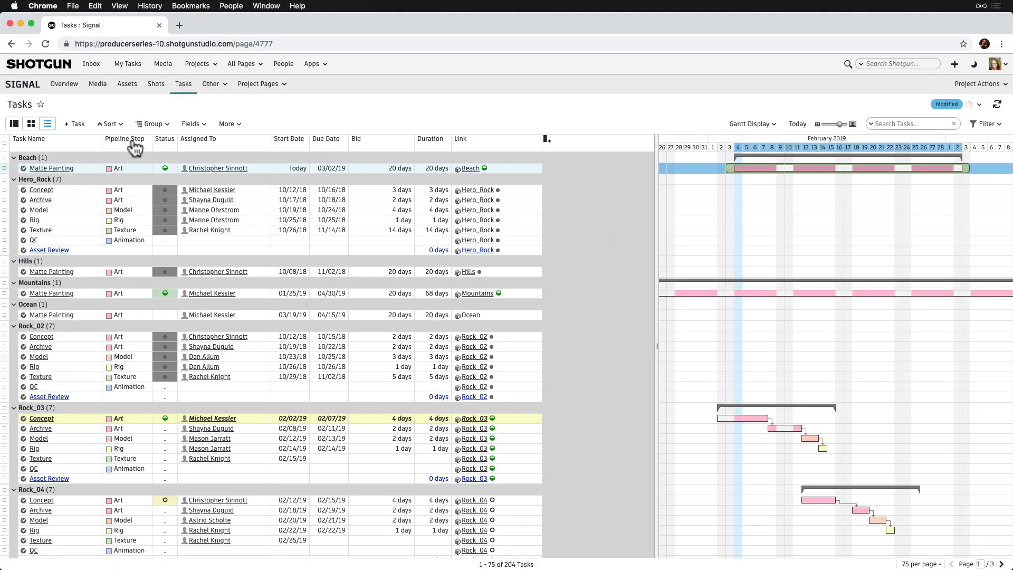
{"action": "left_click", "coordinate": [133, 142]}
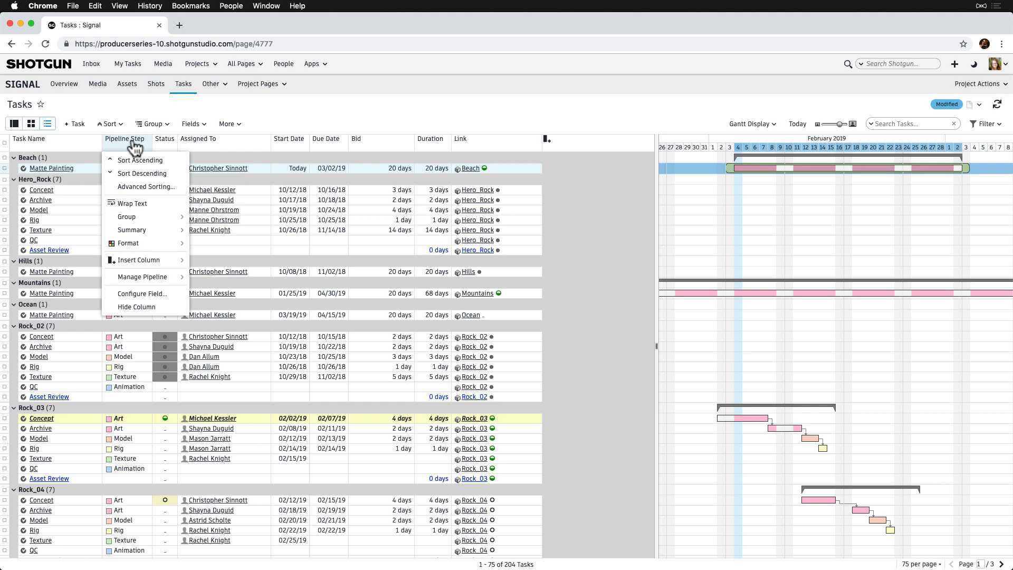
{"action": "mouse_move", "coordinate": [158, 279]}
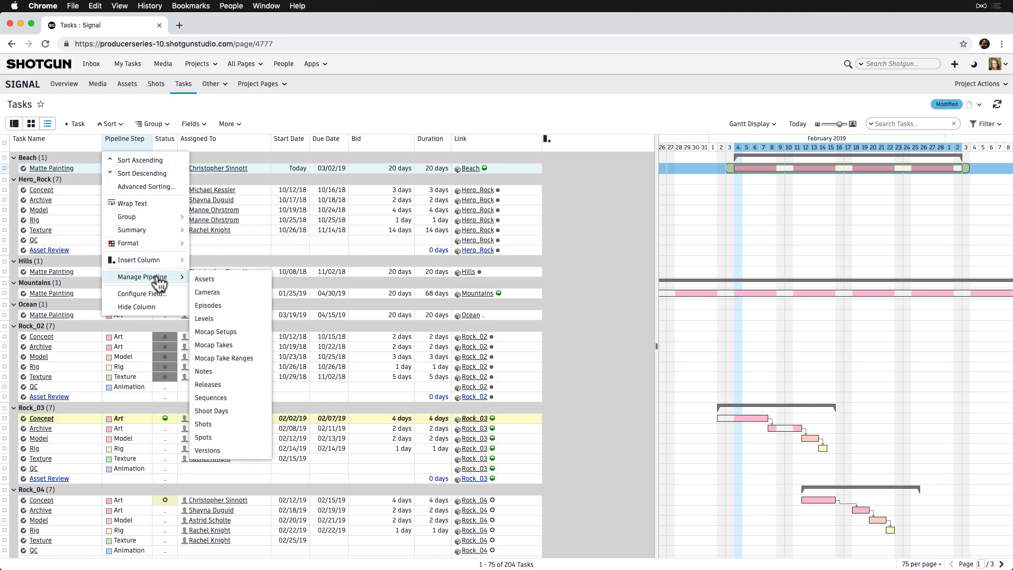
{"action": "left_click", "coordinate": [230, 285]}
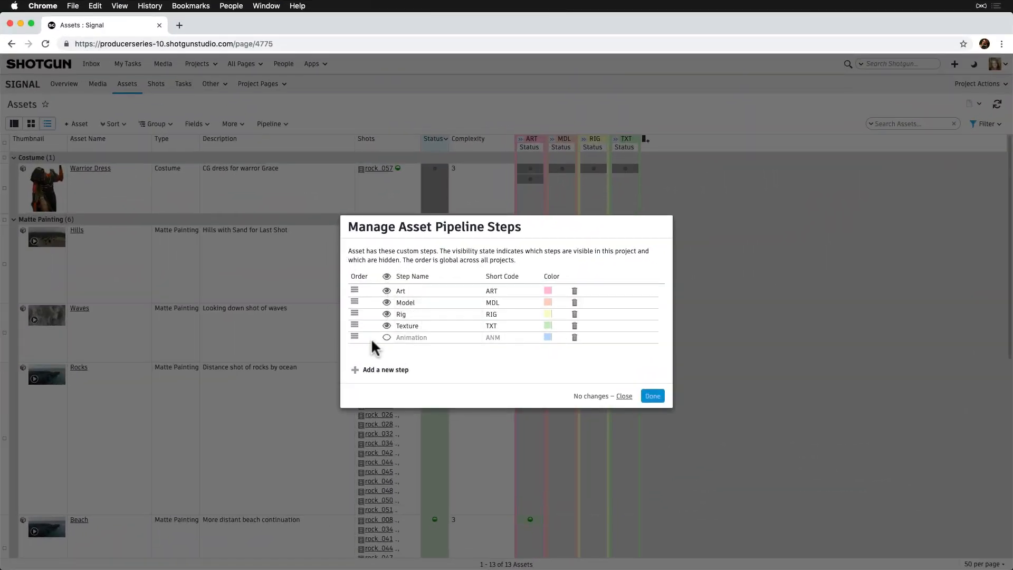
{"action": "mouse_move", "coordinate": [355, 337]}
{"action": "left_mouse_down"}
{"action": "mouse_move", "coordinate": [357, 328]}
{"action": "mouse_move", "coordinate": [359, 345]}
{"action": "left_mouse_up"}
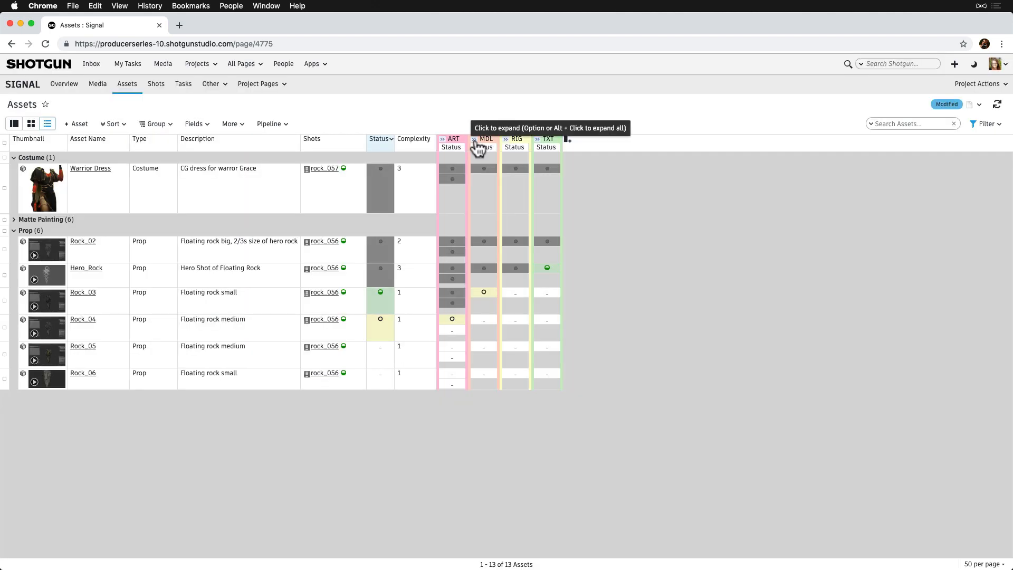
Expand the Model pipeline step, reassign Rock_03's Model task to a different artist, and collapse the step again
{"action": "left_click", "coordinate": [475, 139]}
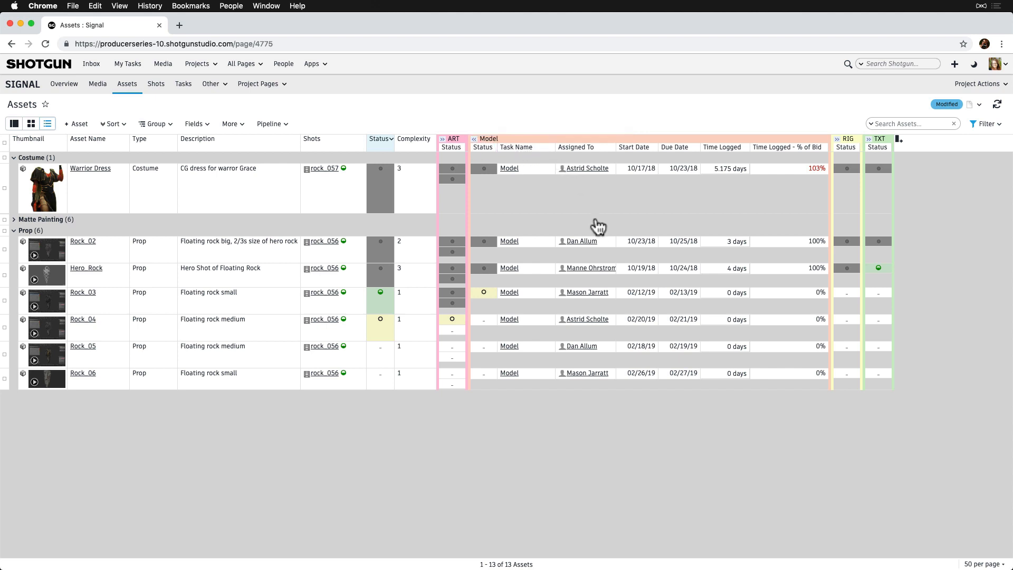
{"action": "left_click", "coordinate": [612, 294]}
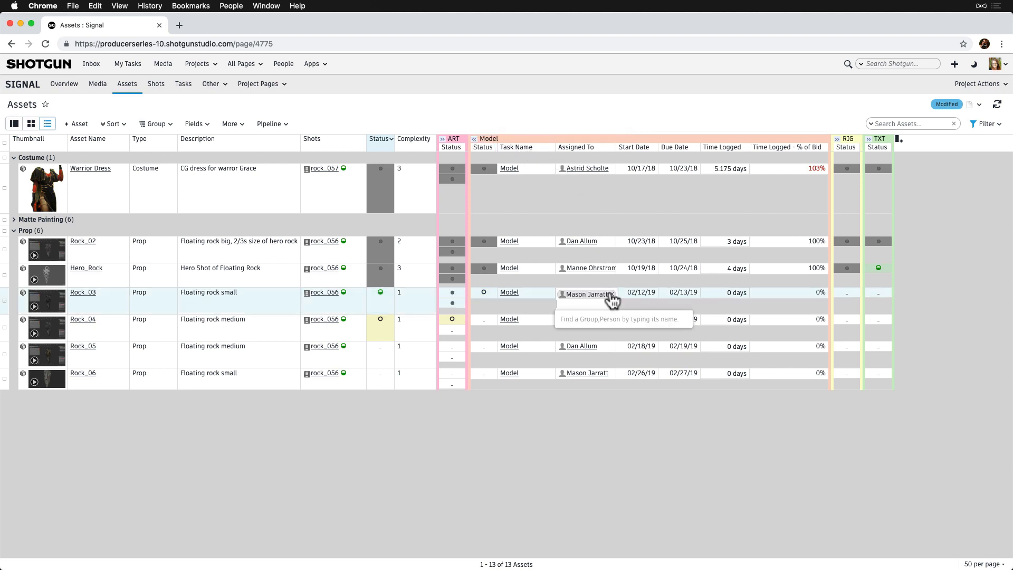
{"action": "left_click", "coordinate": [612, 294]}
{"action": "type", "text": "astrid"}
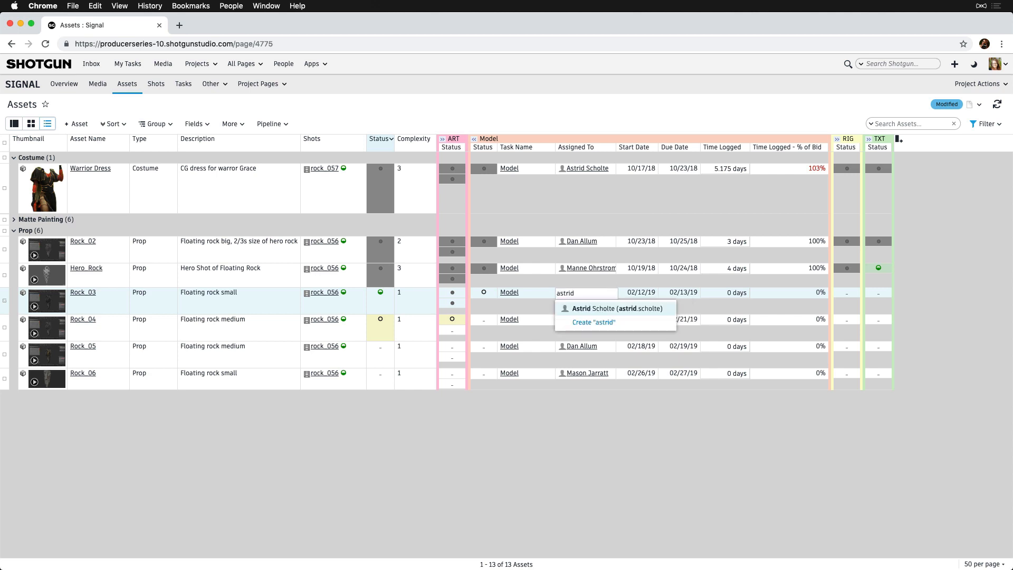
{"action": "left_click", "coordinate": [608, 309]}
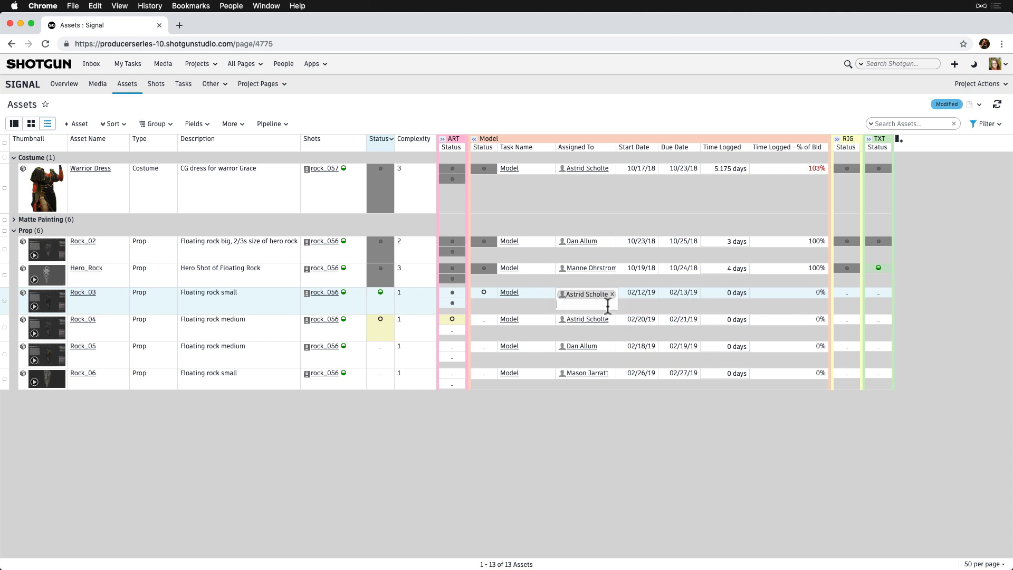
{"action": "left_click", "coordinate": [638, 305]}
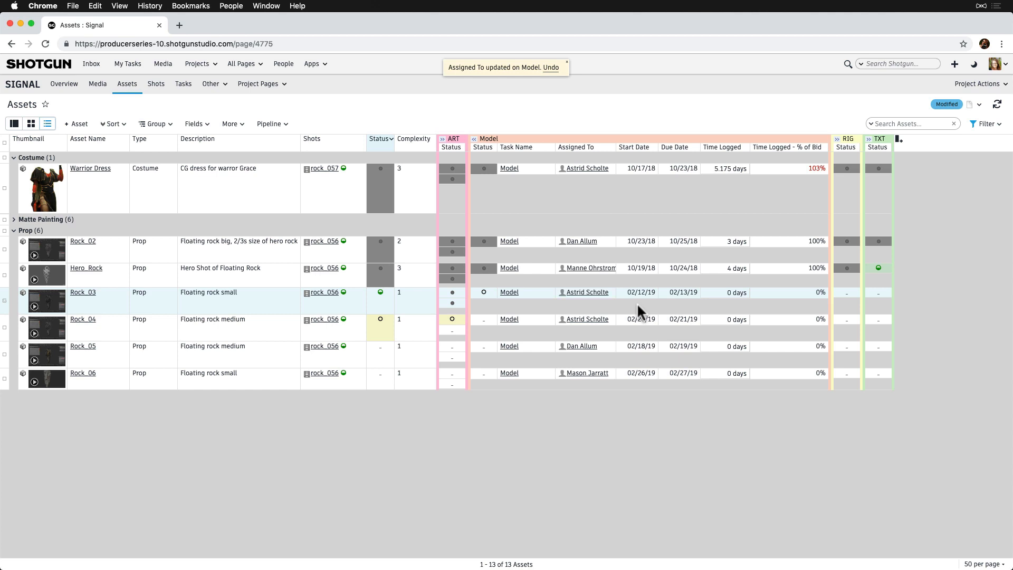
{"action": "left_click", "coordinate": [473, 139]}
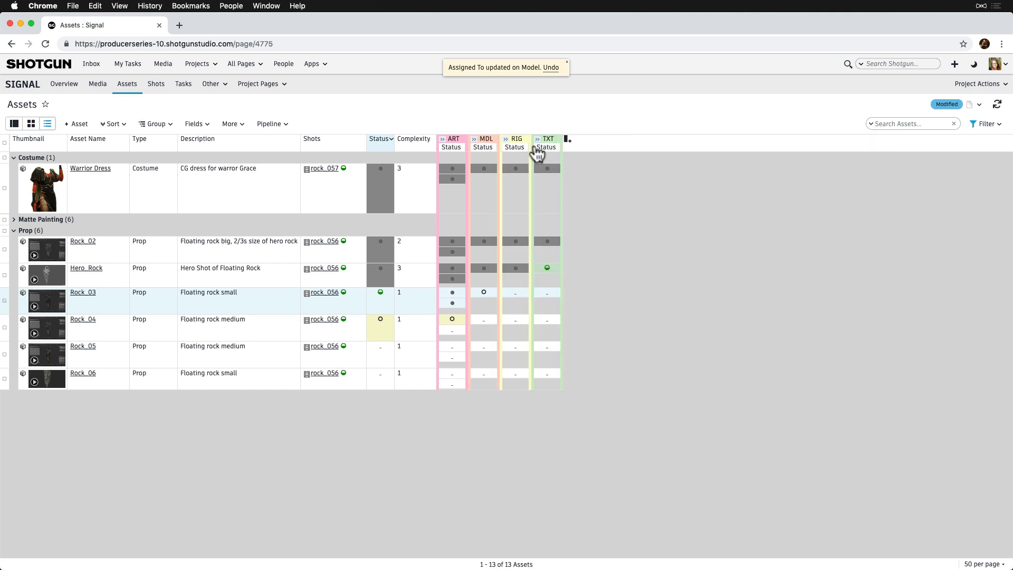
Expand the Texture step and start a new Model task for Hero_Rock named "kickback" with the description "smooth surface"
{"action": "left_click", "coordinate": [539, 148]}
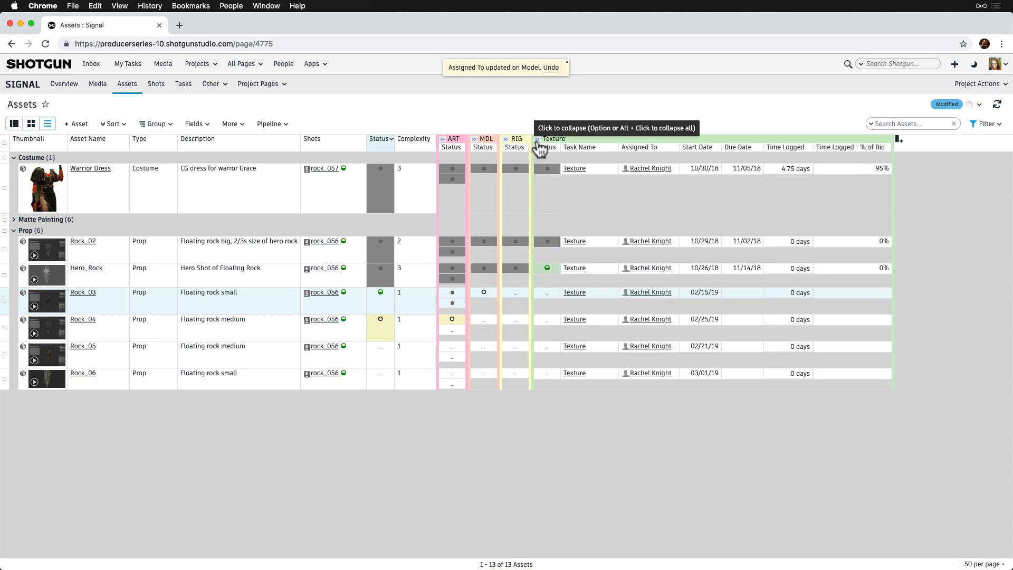
{"action": "left_click", "coordinate": [549, 277]}
{"action": "right_click", "coordinate": [486, 278]}
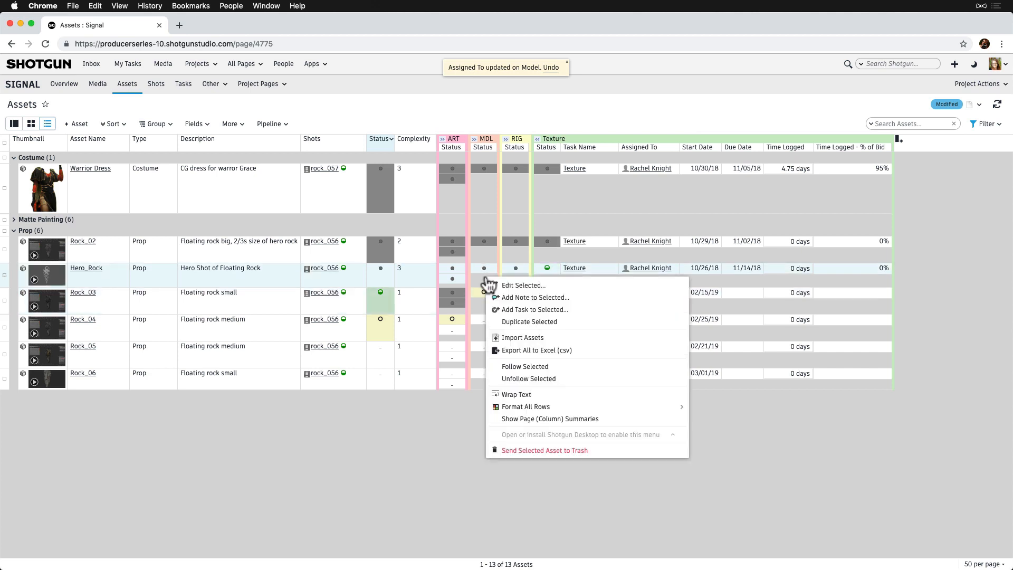
{"action": "left_click", "coordinate": [534, 310]}
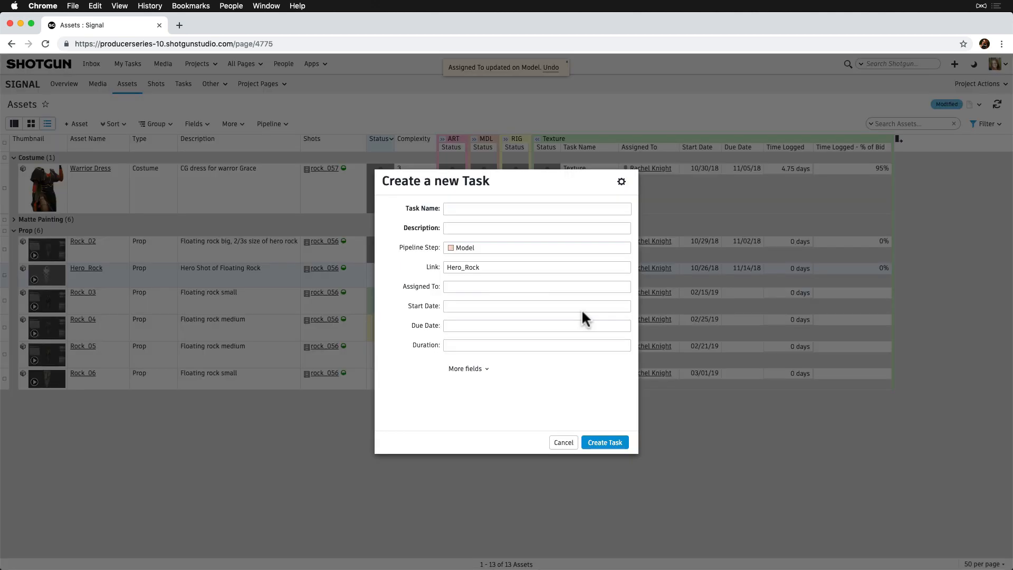
{"action": "left_click", "coordinate": [473, 209]}
{"action": "type", "text": "kickback"}
{"action": "key", "text": "Tab"}
{"action": "type", "text": "smooth surface"}
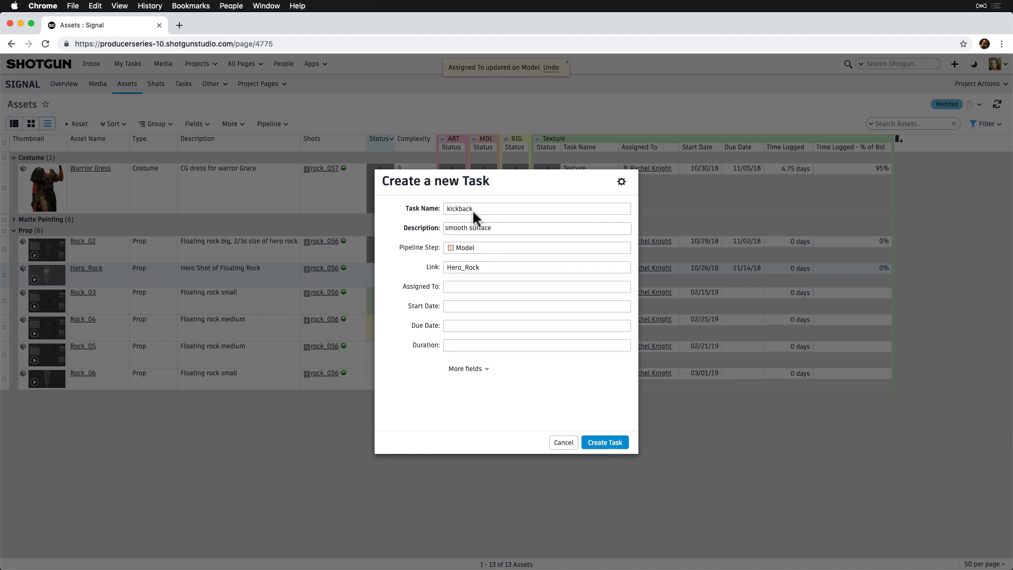
Assign the new task to the Modeling group, add a Status field set to the left-arrow status, create the task, and collapse the Texture step
{"action": "left_click", "coordinate": [452, 287]}
{"action": "type", "text": "model"}
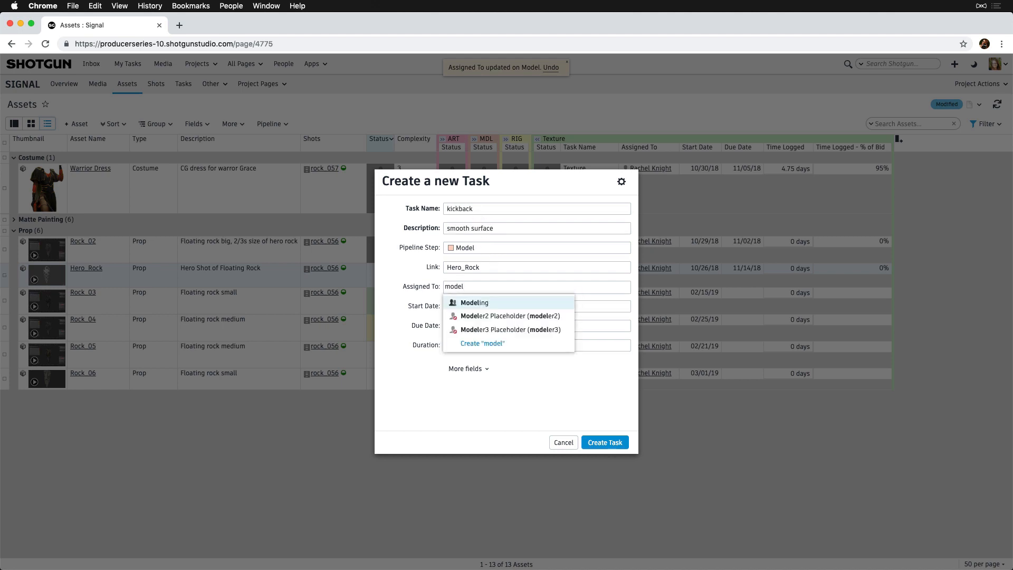
{"action": "left_click", "coordinate": [467, 297]}
{"action": "left_click", "coordinate": [468, 370]}
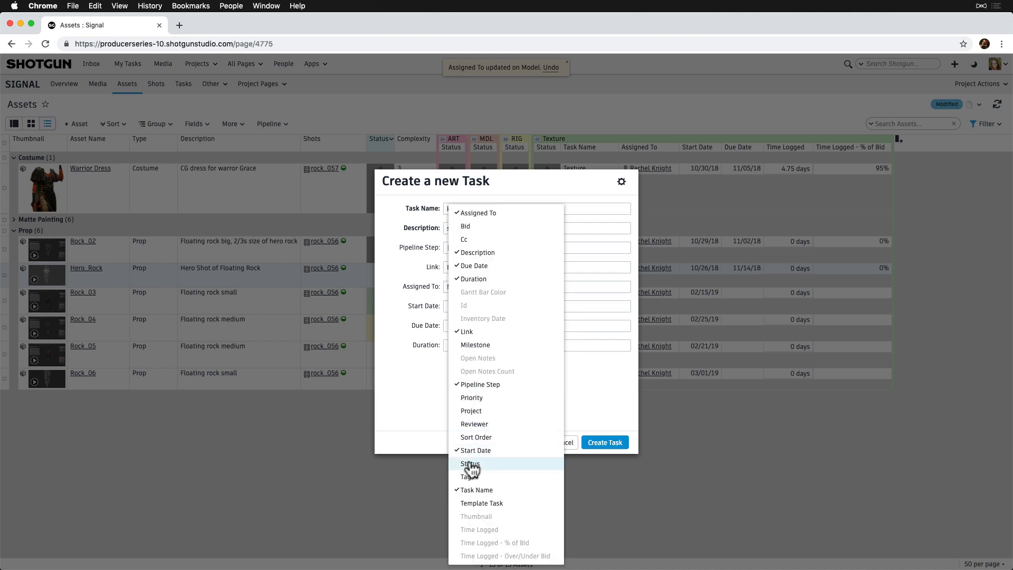
{"action": "left_click", "coordinate": [470, 464]}
{"action": "left_click", "coordinate": [478, 355]}
{"action": "left_click", "coordinate": [486, 444]}
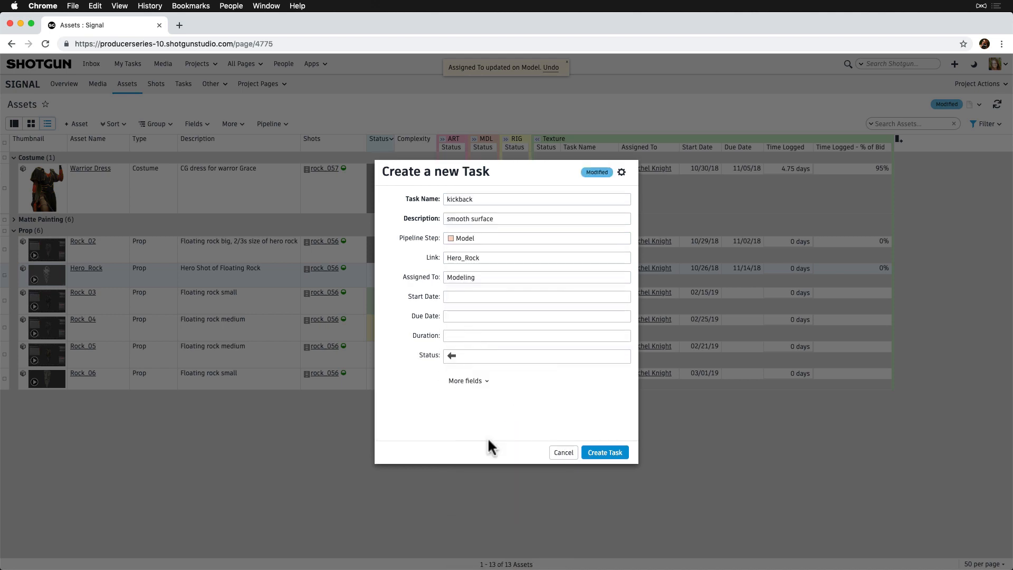
{"action": "left_click", "coordinate": [605, 452]}
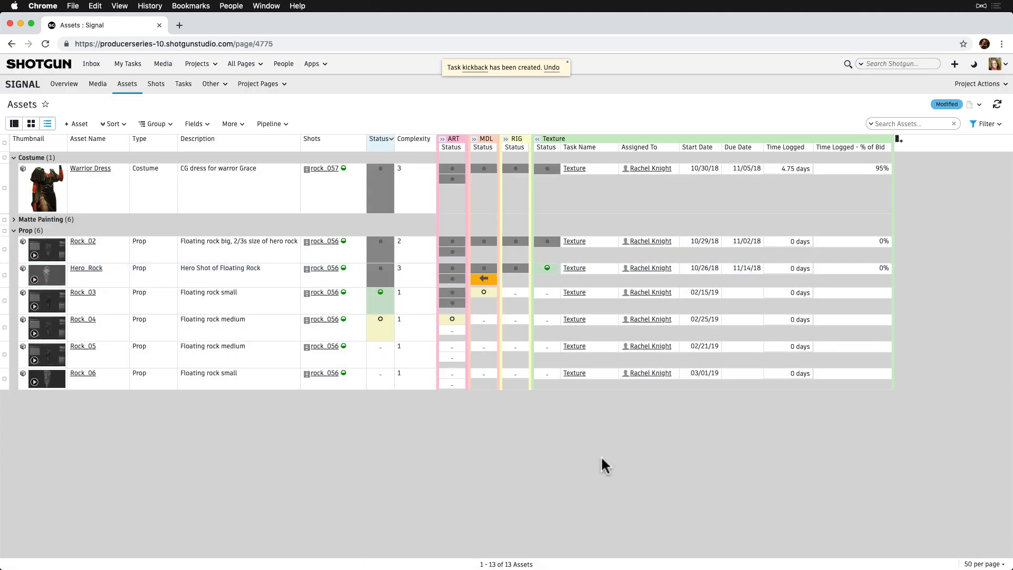
{"action": "left_click", "coordinate": [537, 139]}
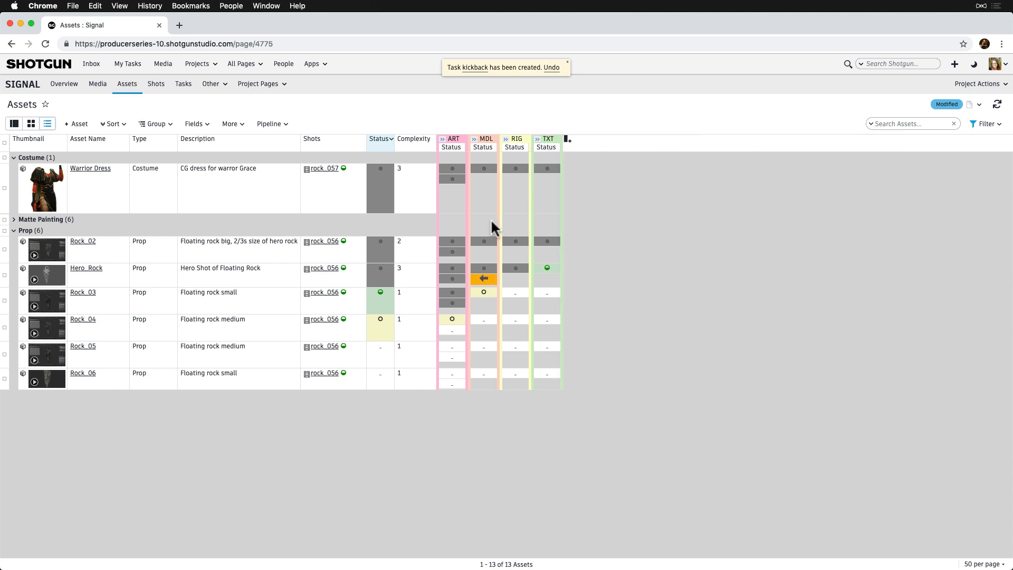
{"action": "left_click_drag", "start_coordinate": [5, 253], "coordinate": [6, 347]}
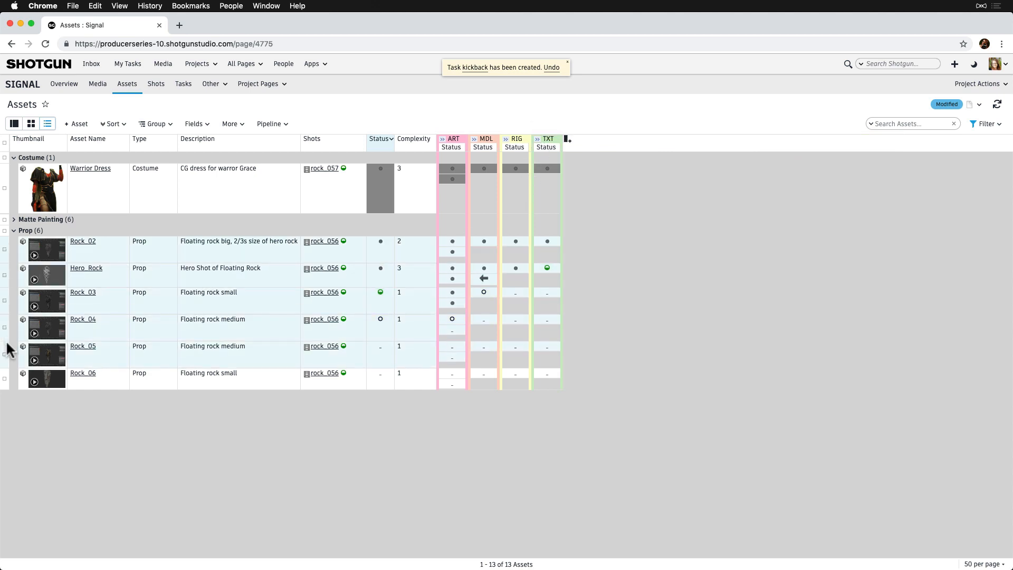
{"action": "right_click", "coordinate": [509, 304]}
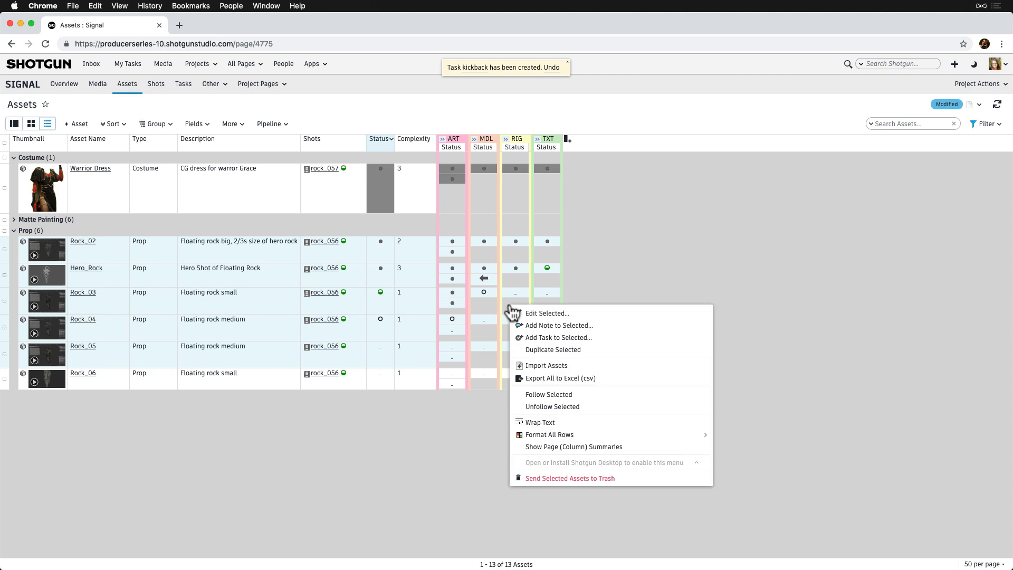
{"action": "left_click", "coordinate": [601, 337]}
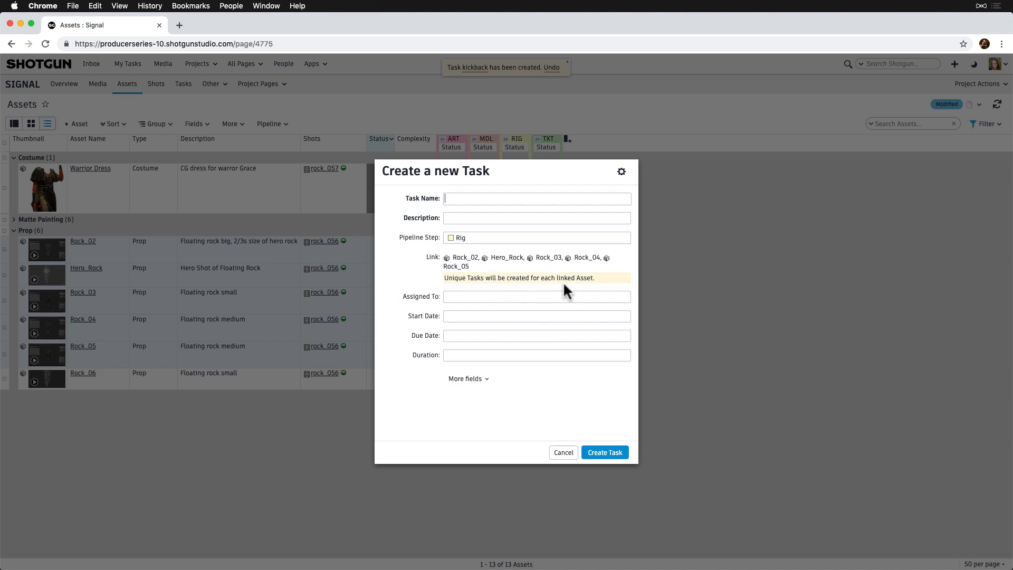
{"action": "left_click", "coordinate": [563, 452]}
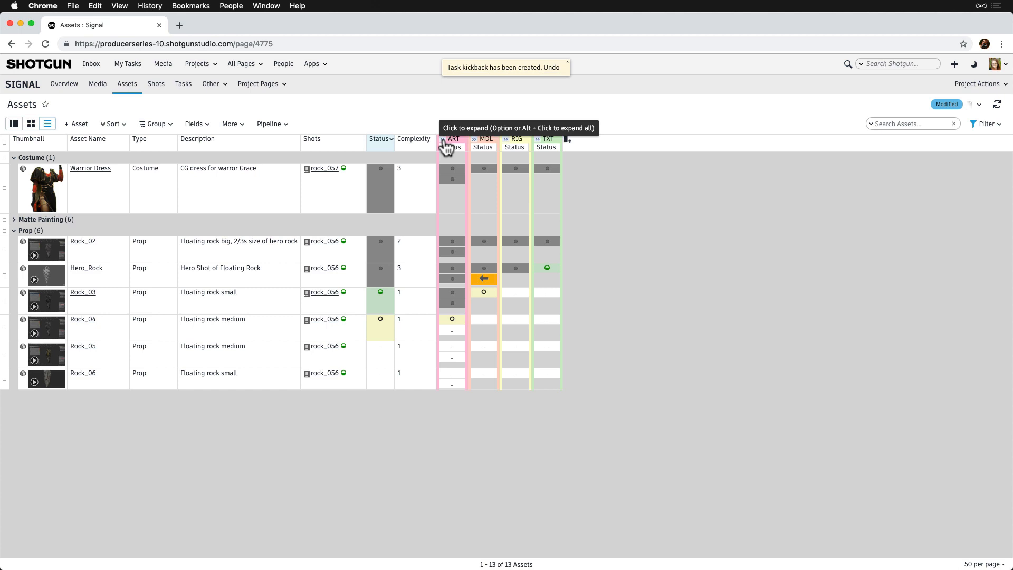
Expand the details of all pipeline steps at once and collapse them all again
{"action": "key", "text": "alt"}
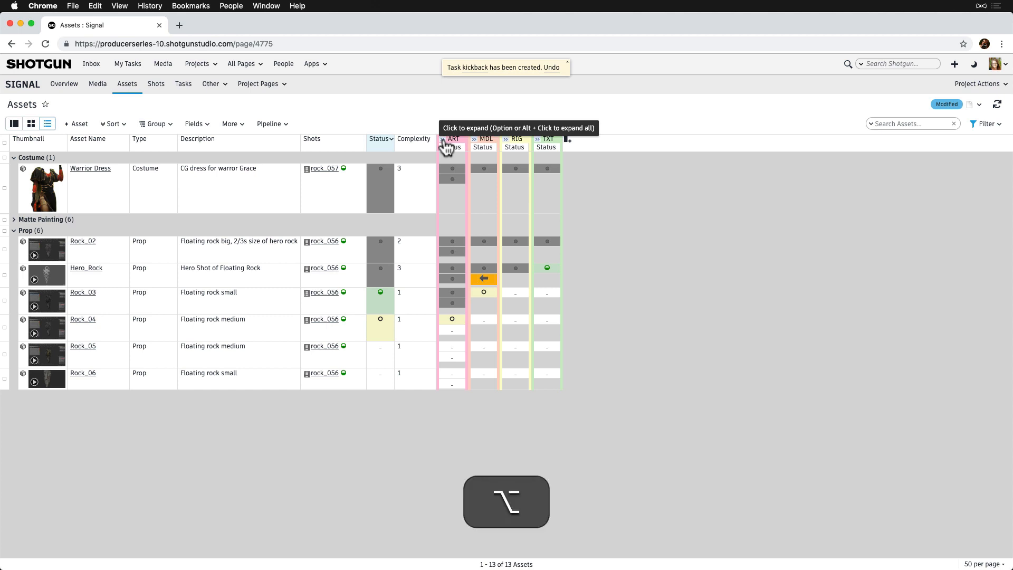
{"action": "left_click", "coordinate": [444, 141], "text": "alt"}
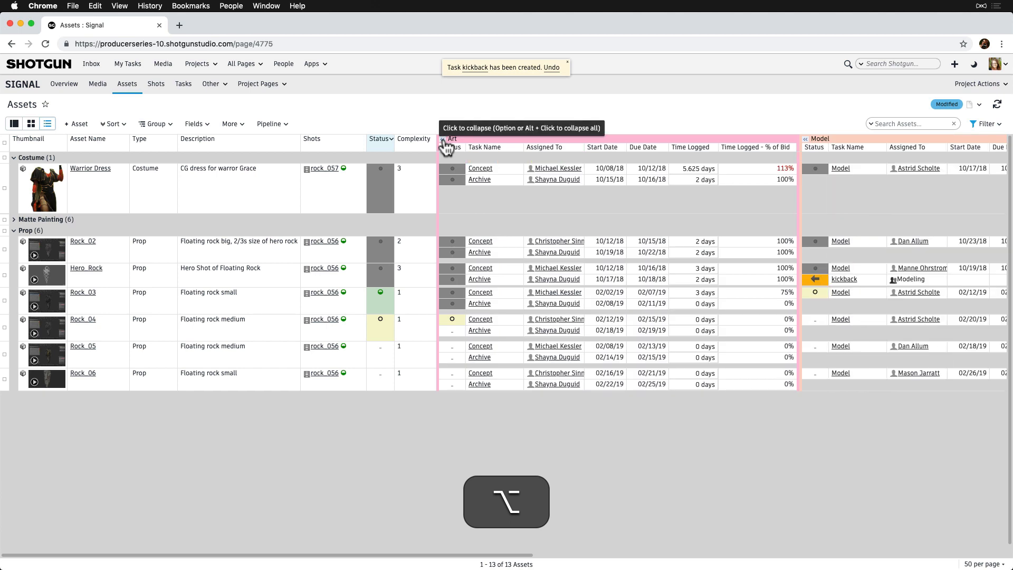
{"action": "left_click", "coordinate": [444, 141], "text": "alt"}
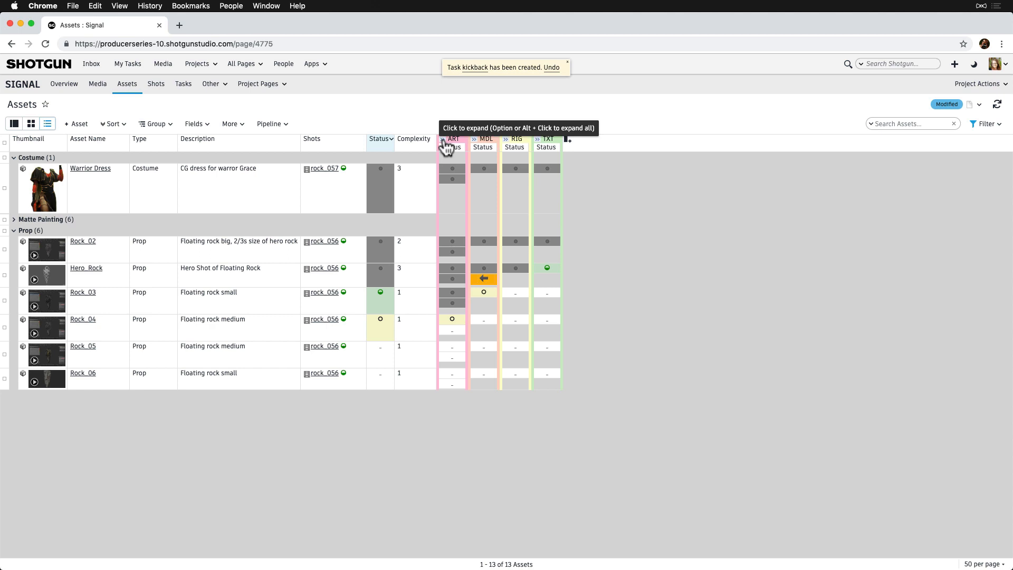
Expand the Model pipeline step and add the Time Logged - Over/Under Bid column to it
{"action": "left_click", "coordinate": [474, 140]}
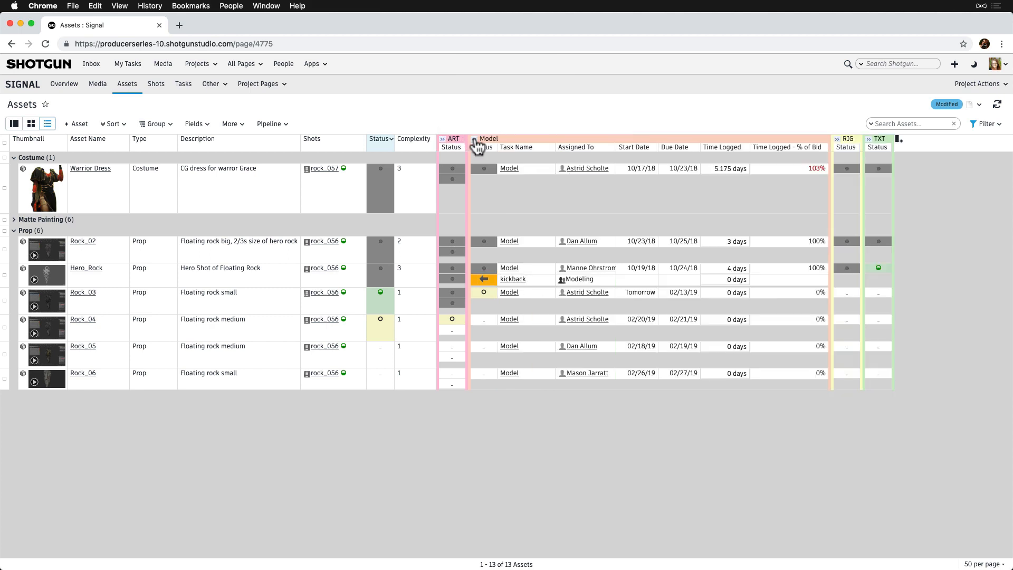
{"action": "right_click", "coordinate": [765, 154]}
{"action": "mouse_move", "coordinate": [807, 240]}
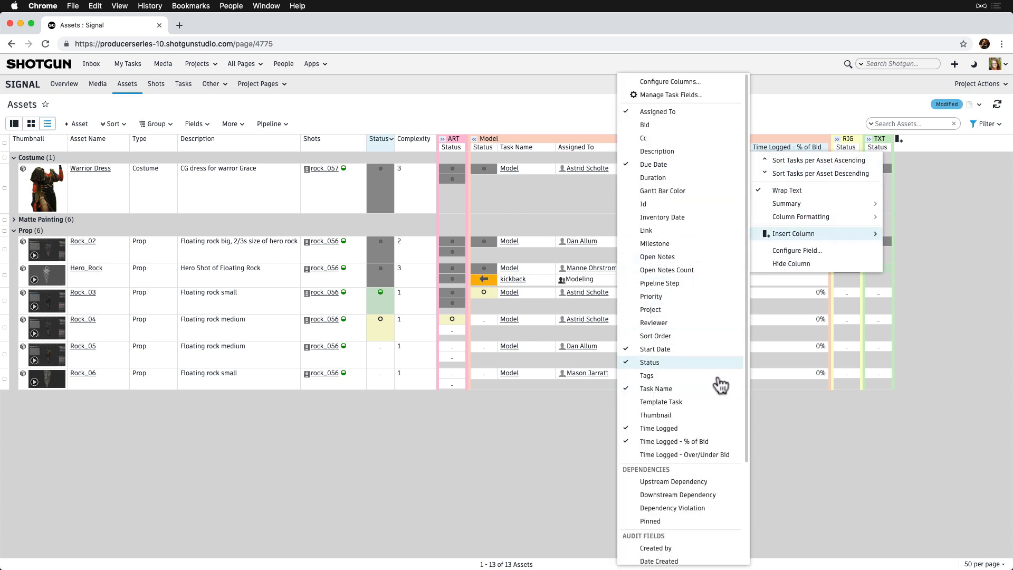
{"action": "left_click", "coordinate": [734, 457]}
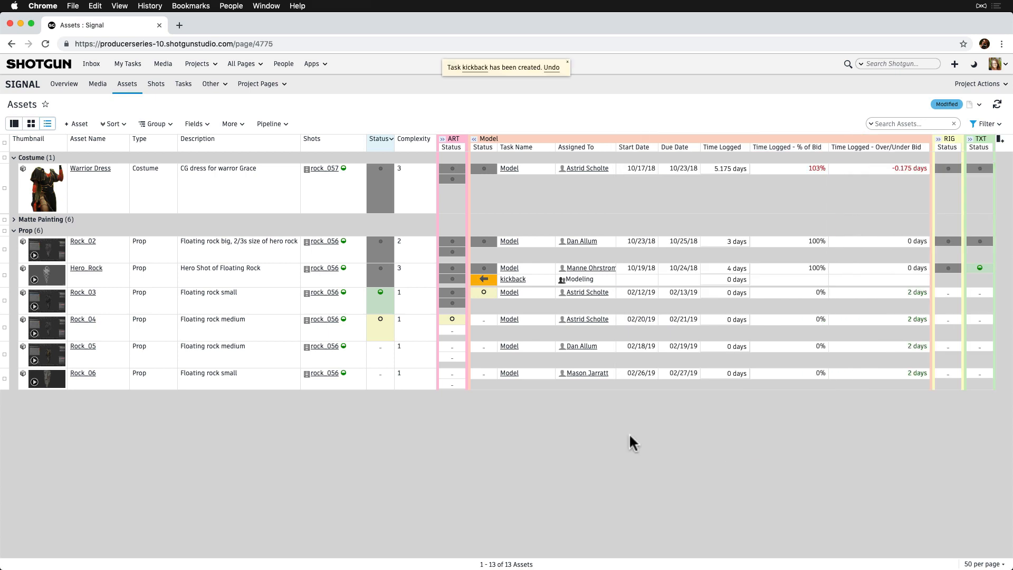
Update all pipeline steps to match the Model step's layout and check the columns of the Art, Rig and Texture steps
{"action": "right_click", "coordinate": [671, 143]}
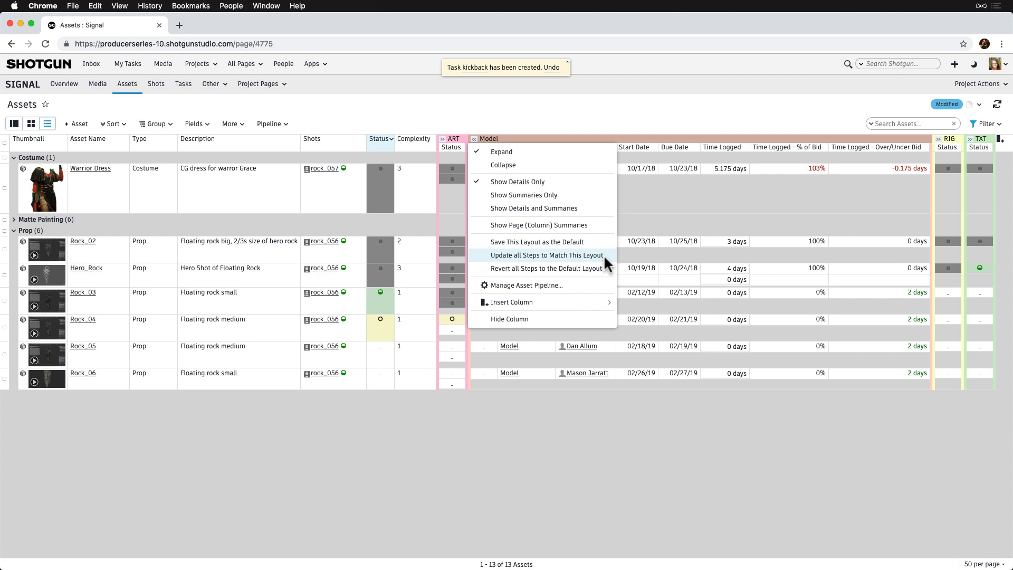
{"action": "left_click", "coordinate": [604, 255]}
{"action": "scroll", "coordinate": [808, 420], "scroll_direction": "right", "scroll_amount": 3}
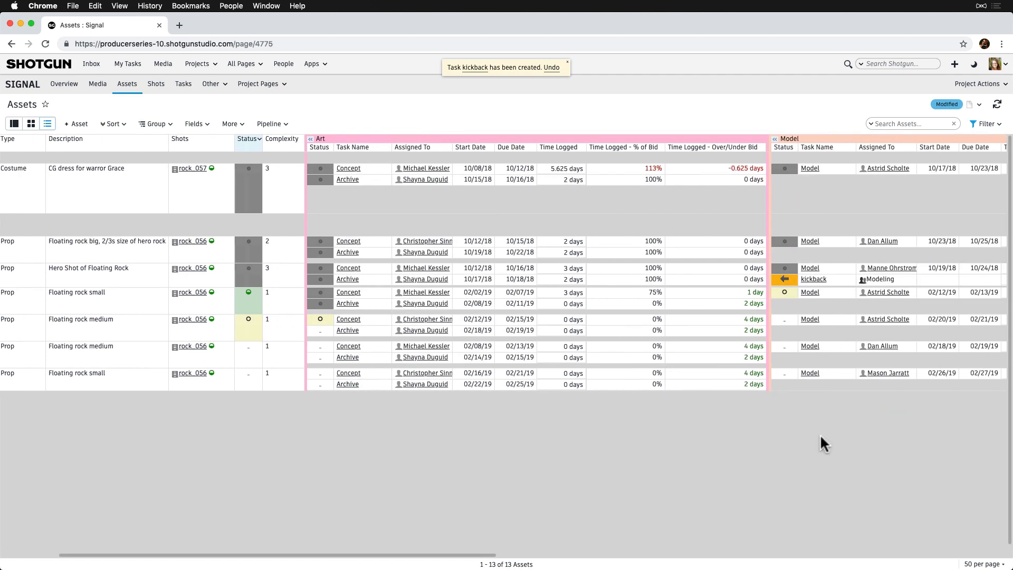
{"action": "scroll", "coordinate": [820, 437], "scroll_direction": "right", "scroll_amount": 15}
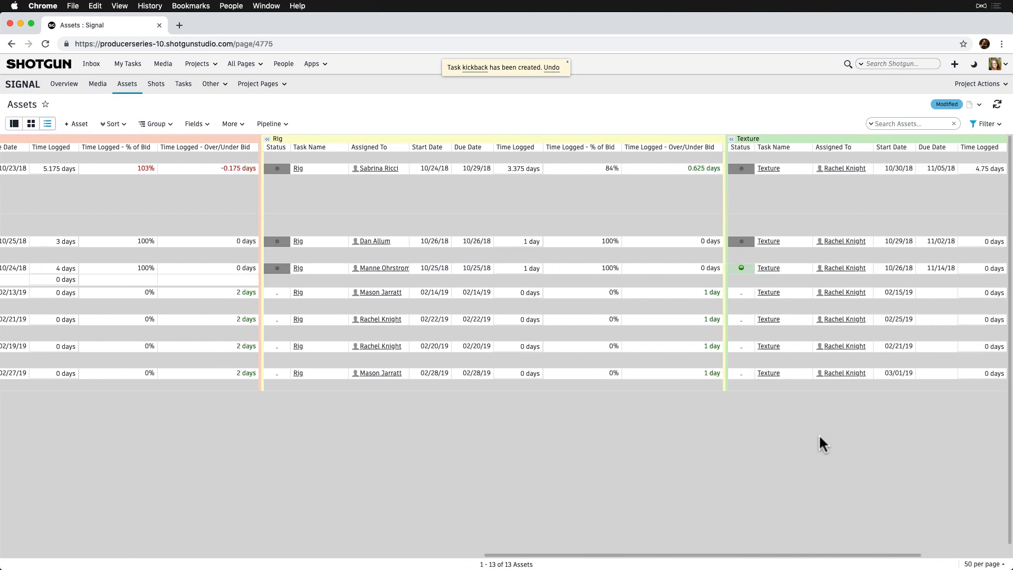
{"action": "scroll", "coordinate": [819, 443], "scroll_direction": "right", "scroll_amount": 5}
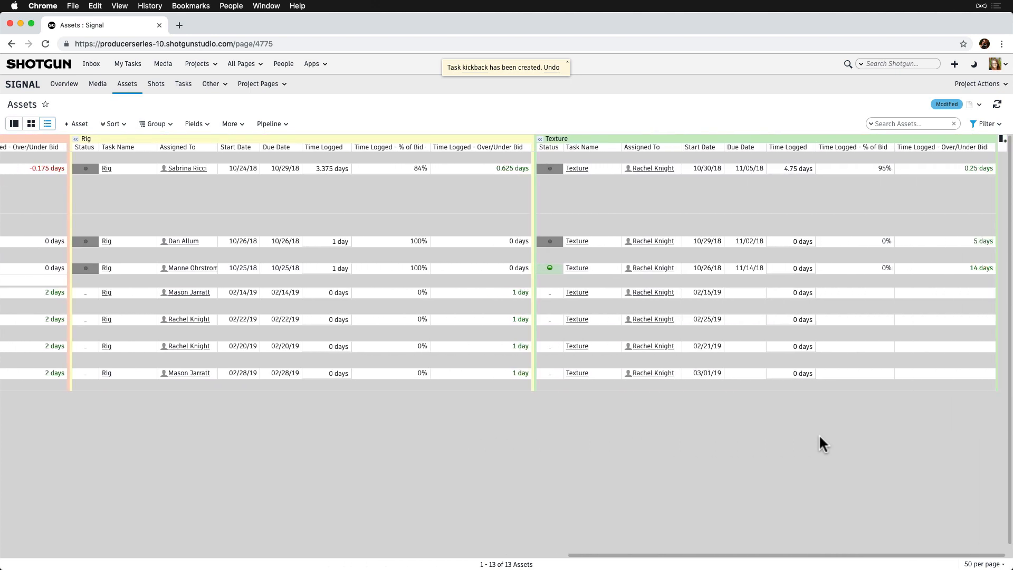
Collapse all pipeline steps at once, review the Art step's expanded columns and collapse it again, and save the page layout
{"action": "key", "text": "alt"}
{"action": "left_click", "coordinate": [541, 141], "text": "alt"}
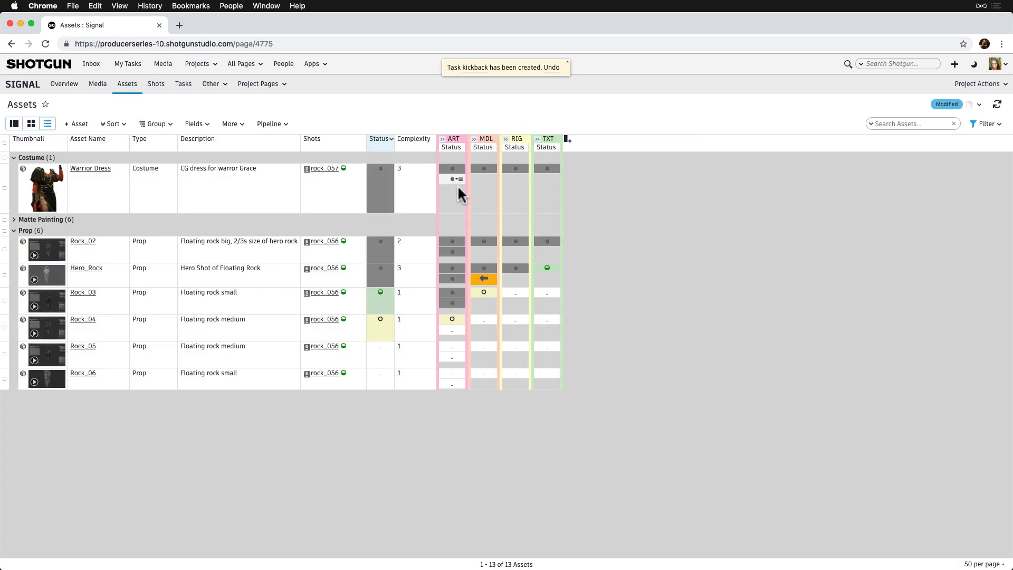
{"action": "left_click", "coordinate": [443, 139]}
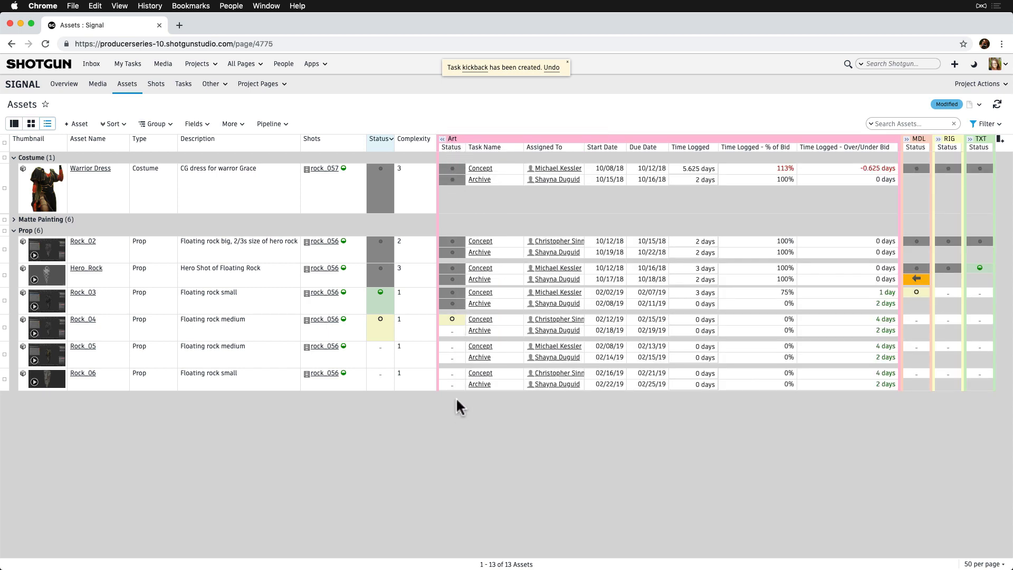
{"action": "left_click", "coordinate": [443, 140]}
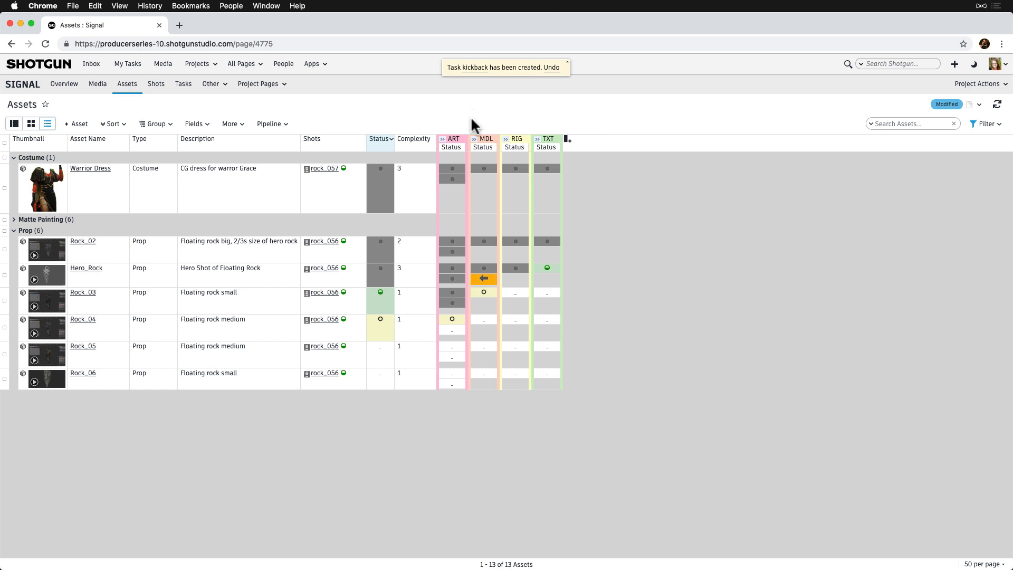
{"action": "left_click", "coordinate": [966, 104]}
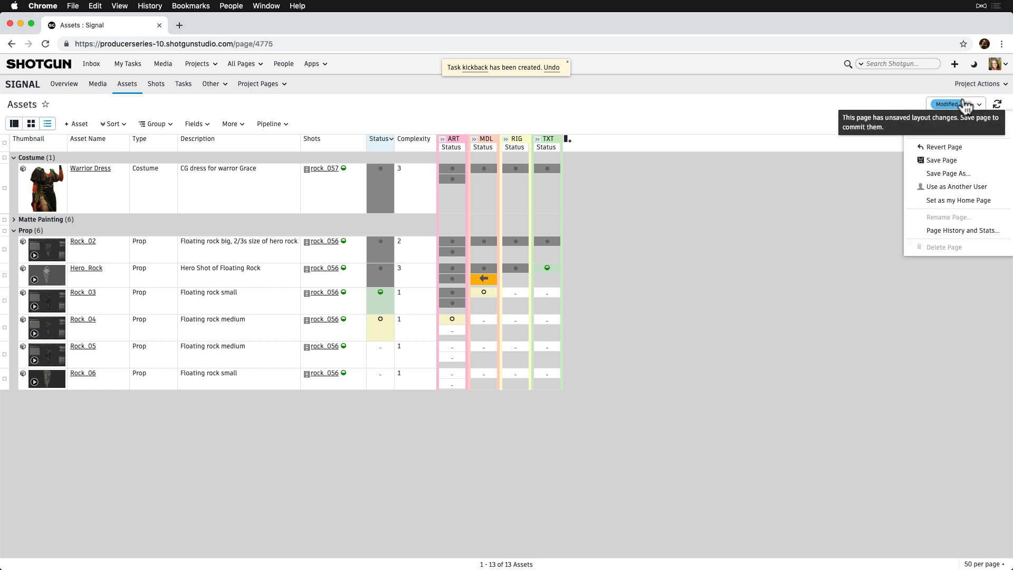
{"action": "left_click", "coordinate": [970, 162]}
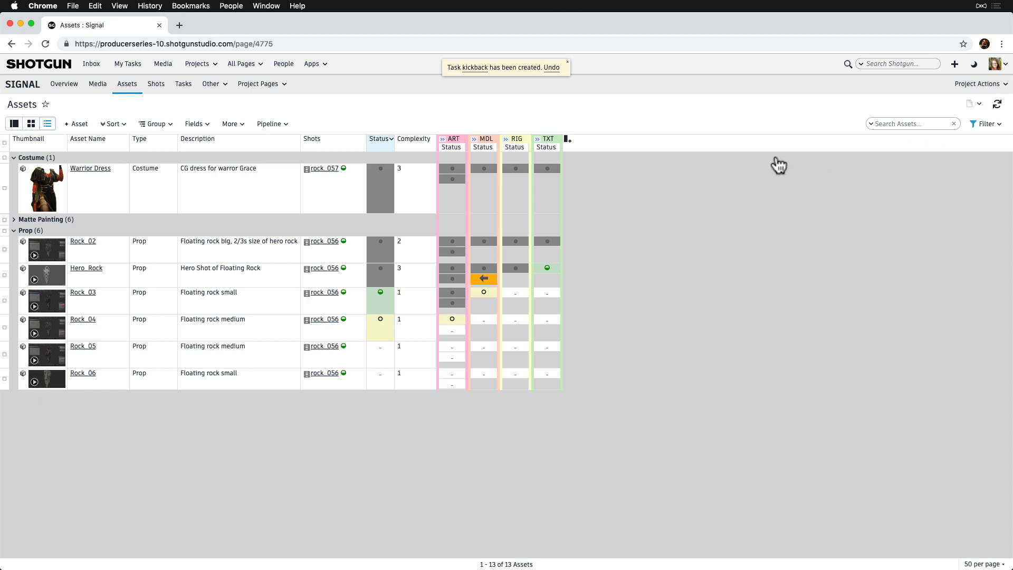
Show only summaries in the Model step's Status column
{"action": "right_click", "coordinate": [482, 156]}
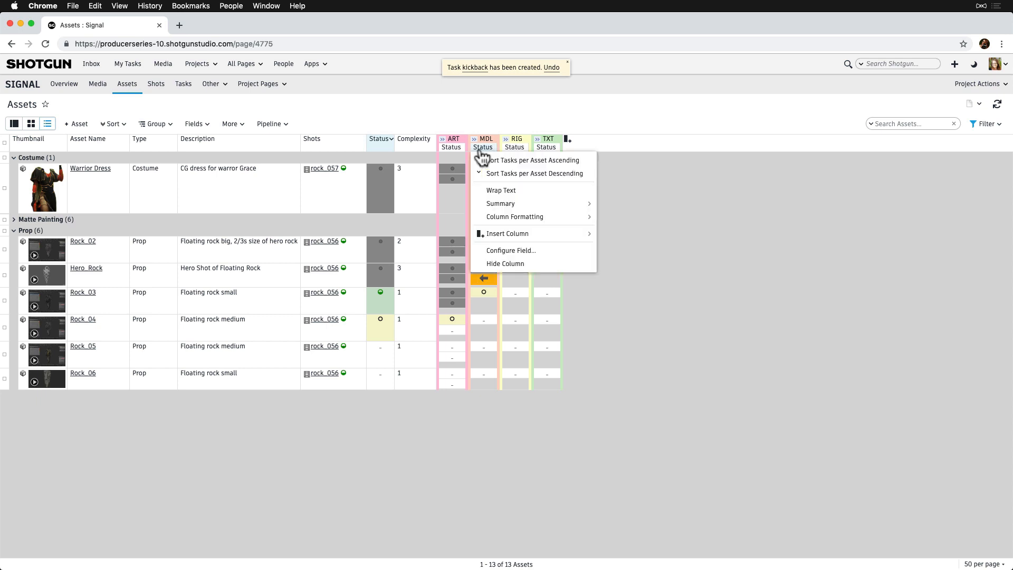
{"action": "mouse_move", "coordinate": [519, 205]}
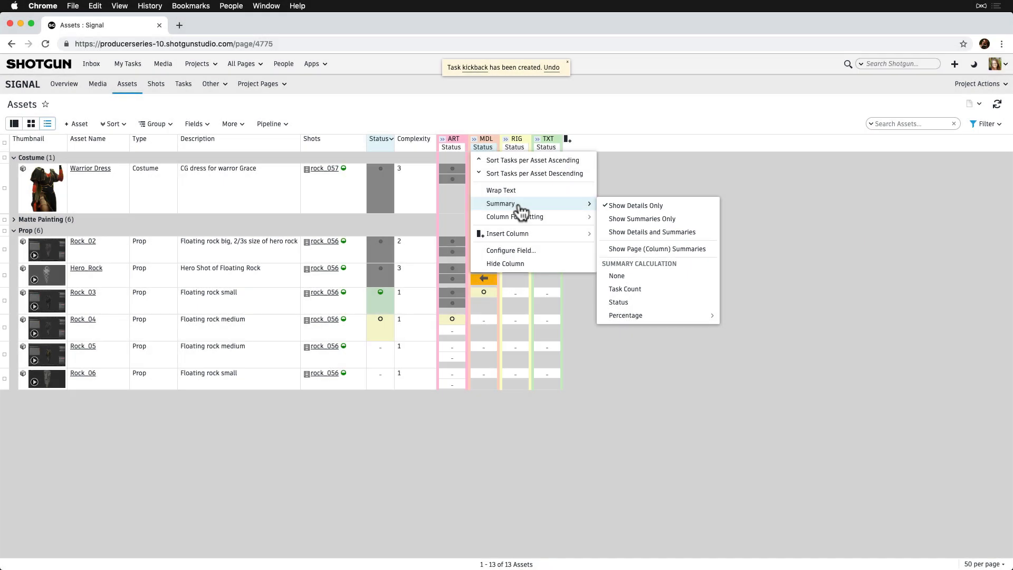
{"action": "left_click", "coordinate": [683, 226]}
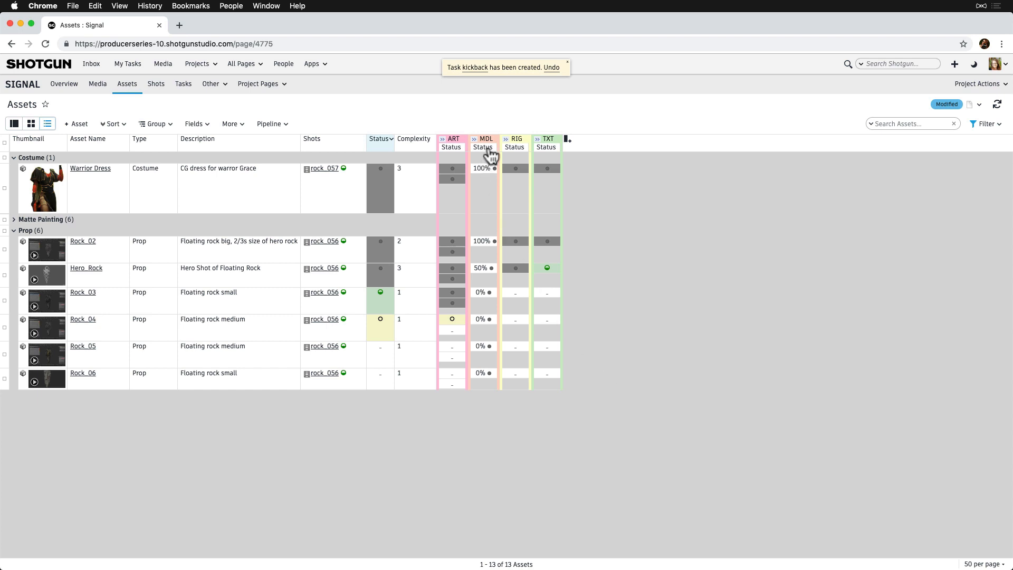
Examine the Status field's configuration, including its summary setting, and leave it without changes
{"action": "right_click", "coordinate": [491, 154]}
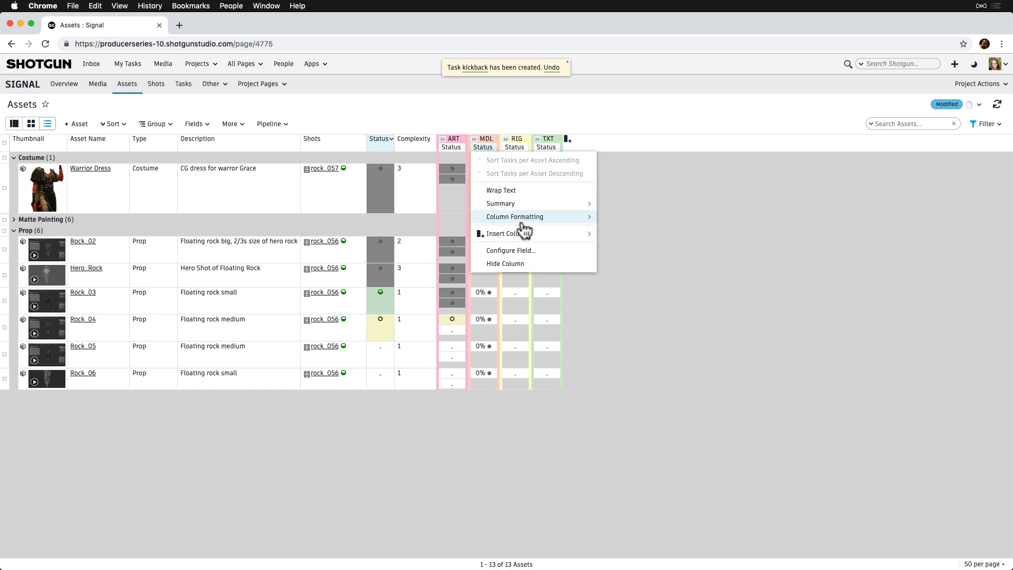
{"action": "left_click", "coordinate": [550, 252]}
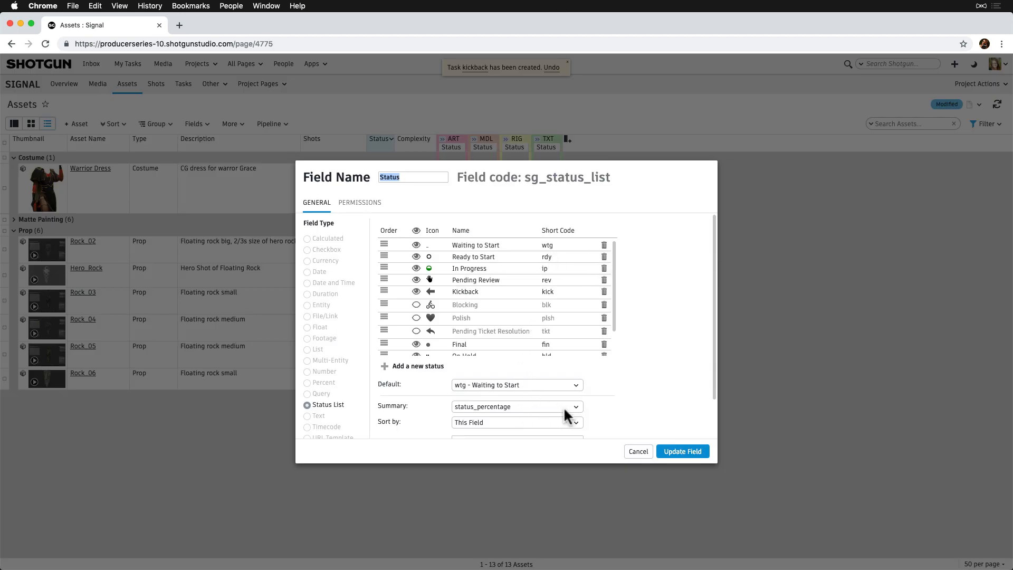
{"action": "left_click", "coordinate": [639, 452]}
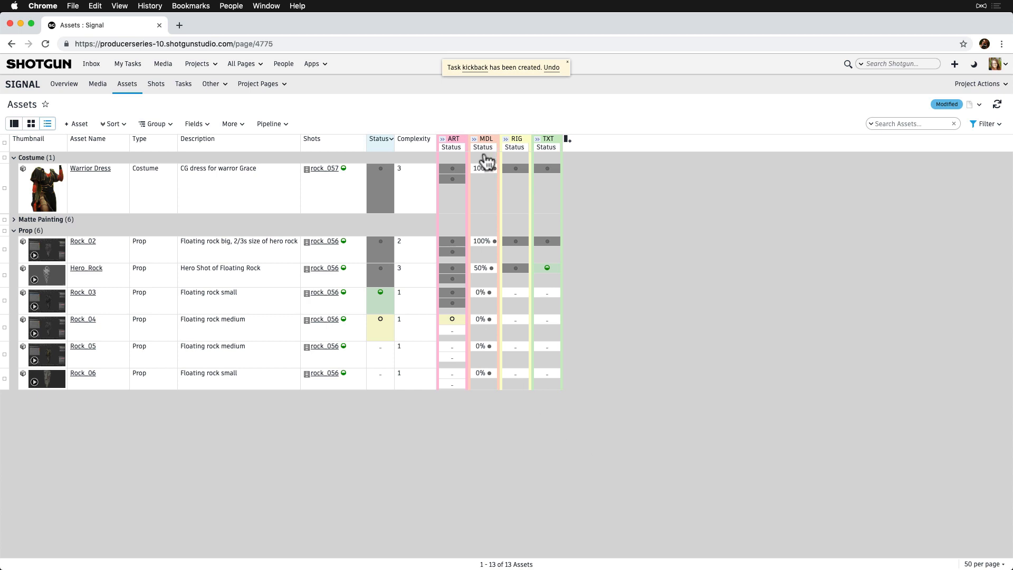
Show both details and summaries in the Model step's Status column and review the statuses offered for its percentage calculation
{"action": "right_click", "coordinate": [483, 149]}
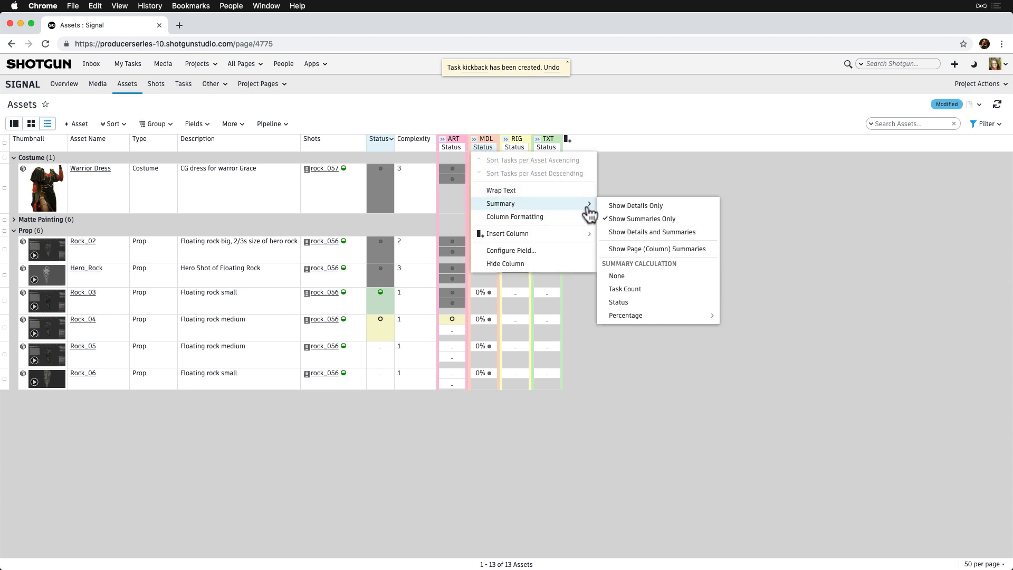
{"action": "left_click", "coordinate": [703, 235]}
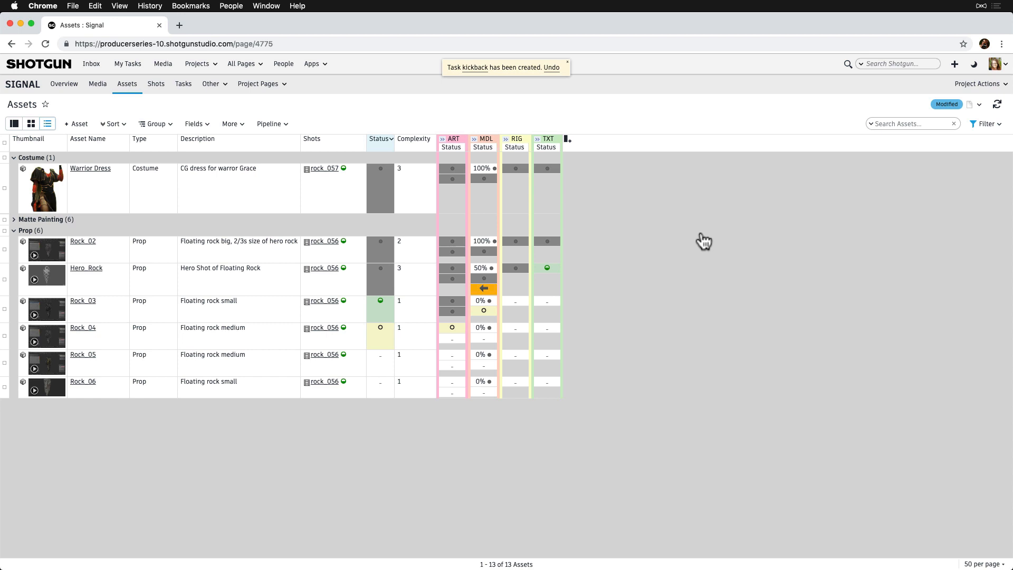
{"action": "right_click", "coordinate": [485, 152]}
{"action": "mouse_move", "coordinate": [527, 208]}
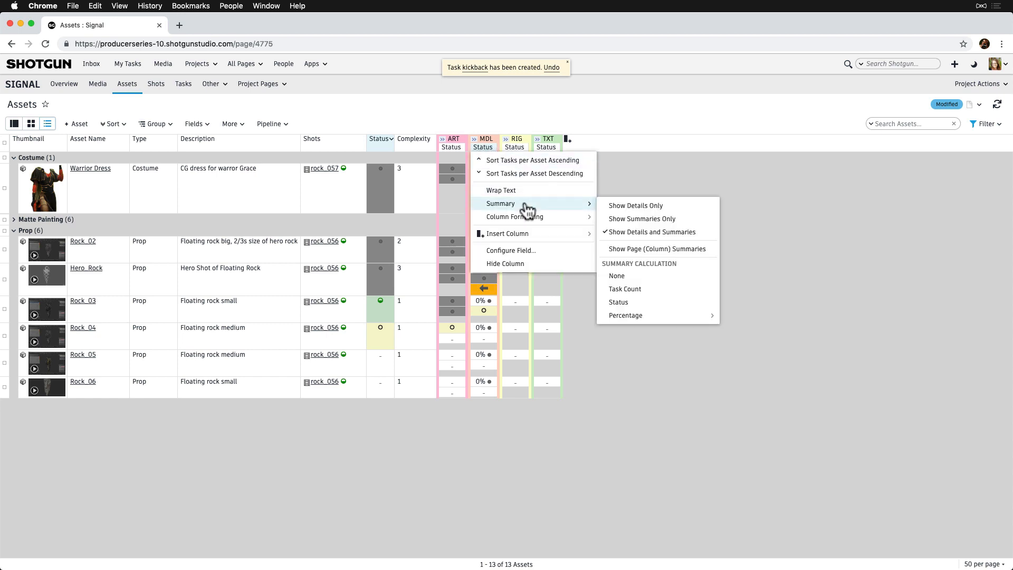
{"action": "mouse_move", "coordinate": [664, 320]}
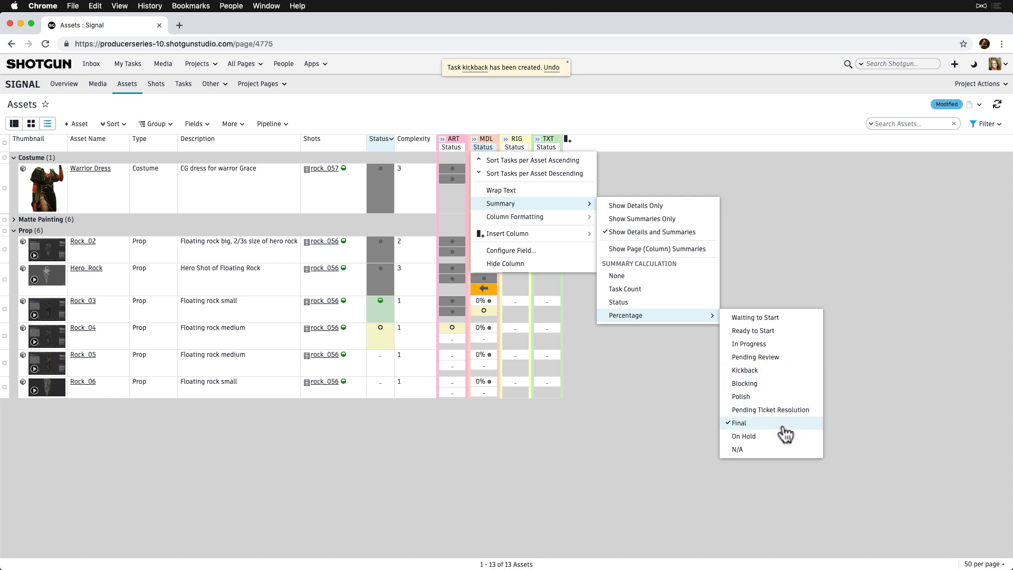
{"action": "left_click", "coordinate": [678, 417]}
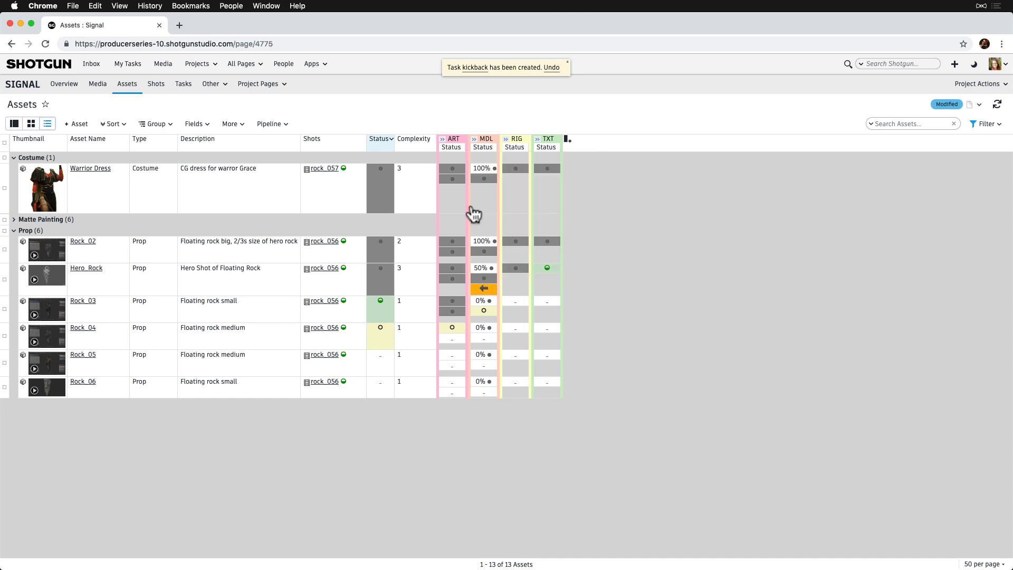
Update all pipeline steps to match the Model step's layout
{"action": "left_click", "coordinate": [486, 140]}
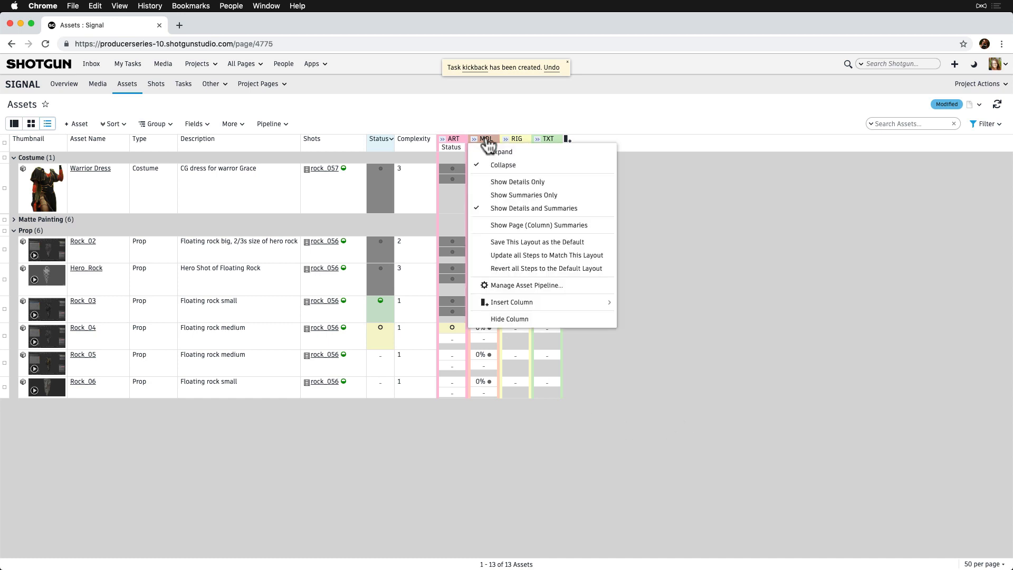
{"action": "left_click", "coordinate": [546, 256]}
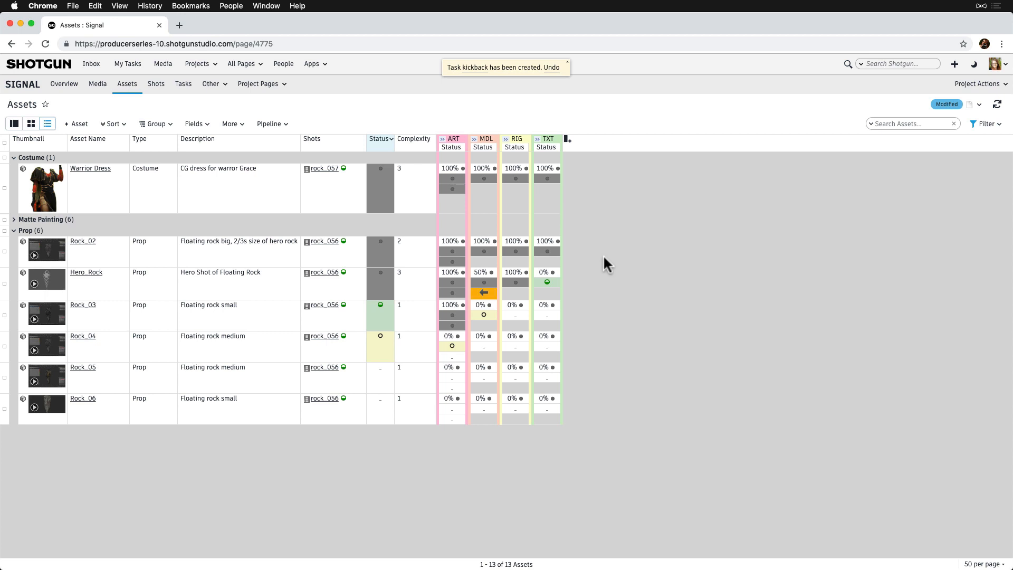
Add the ALL TASKS step to the asset list and show both details and summaries in its Status column
{"action": "left_click", "coordinate": [289, 125]}
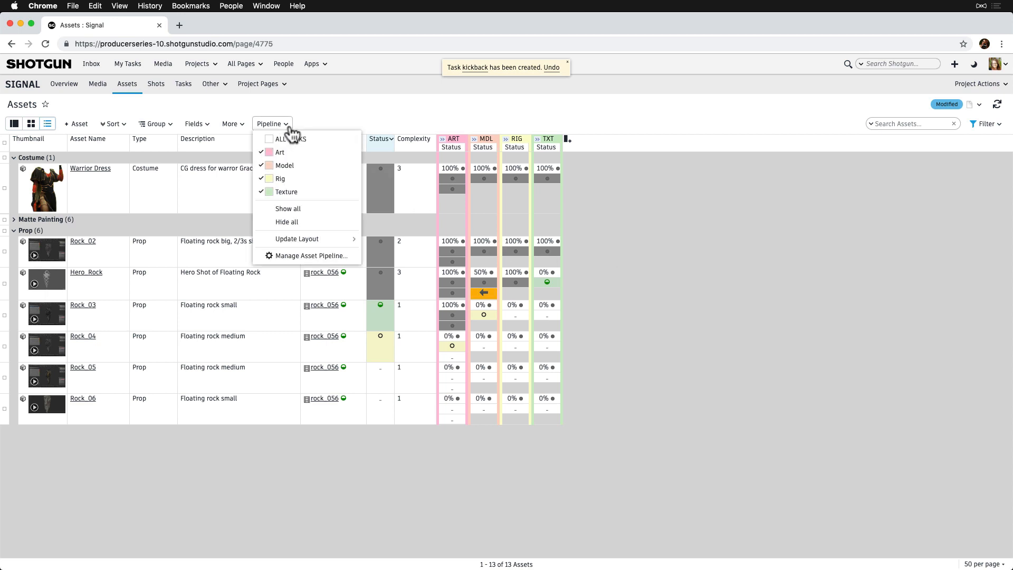
{"action": "left_click", "coordinate": [328, 139]}
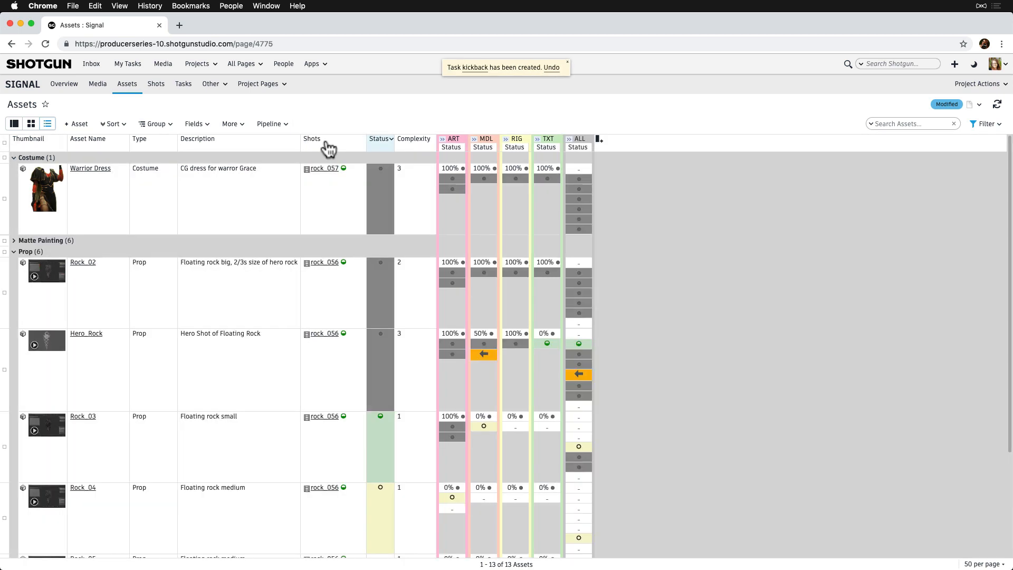
{"action": "left_click", "coordinate": [583, 157]}
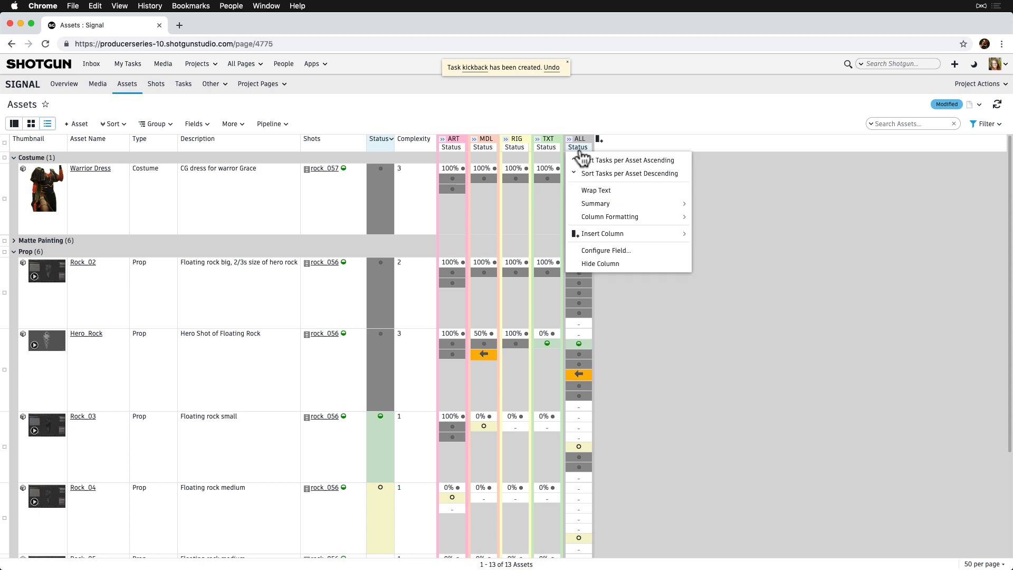
{"action": "mouse_move", "coordinate": [641, 207]}
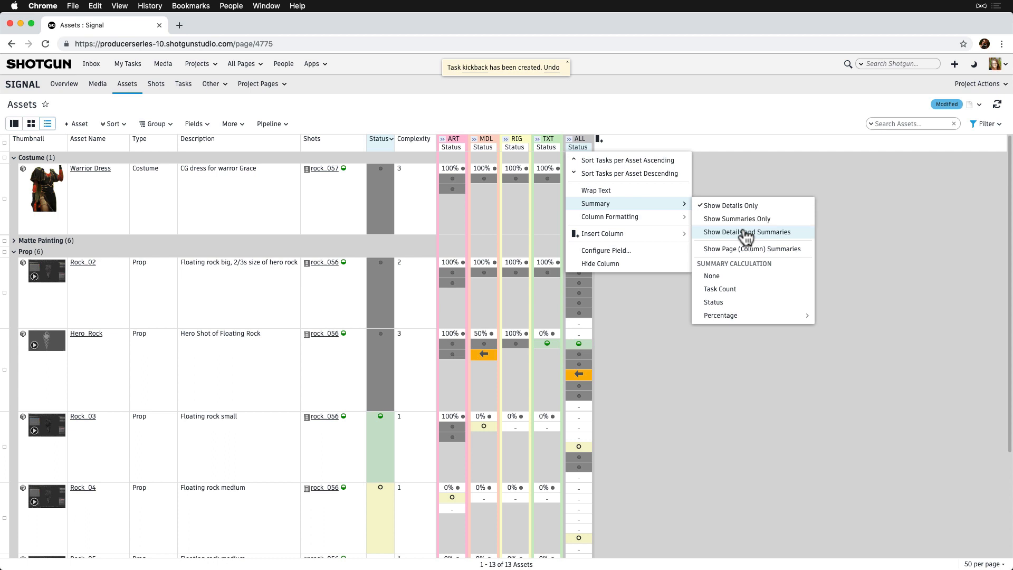
{"action": "left_click", "coordinate": [780, 237]}
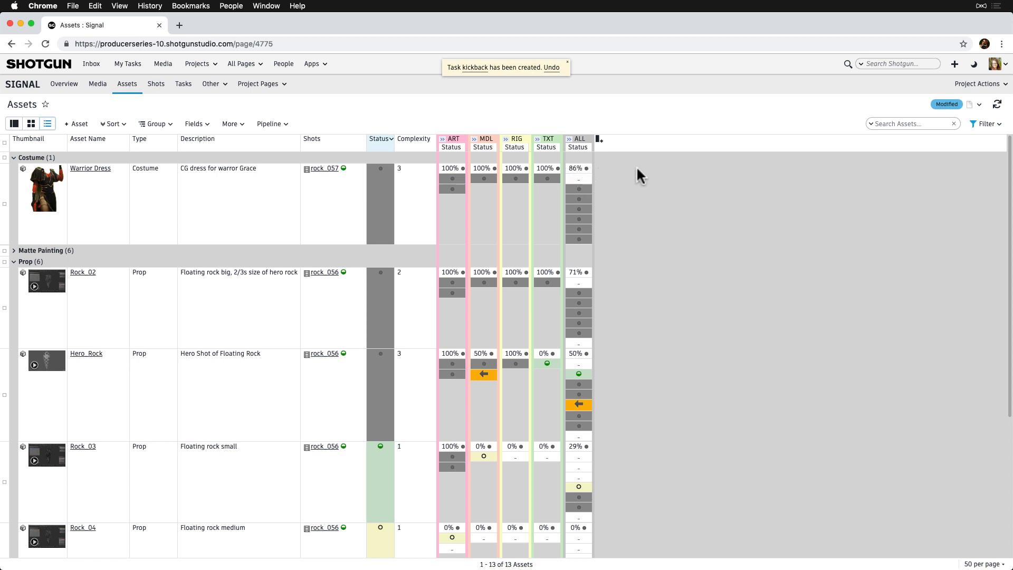
{"action": "scroll", "coordinate": [637, 168], "scroll_direction": "down", "scroll_amount": 2}
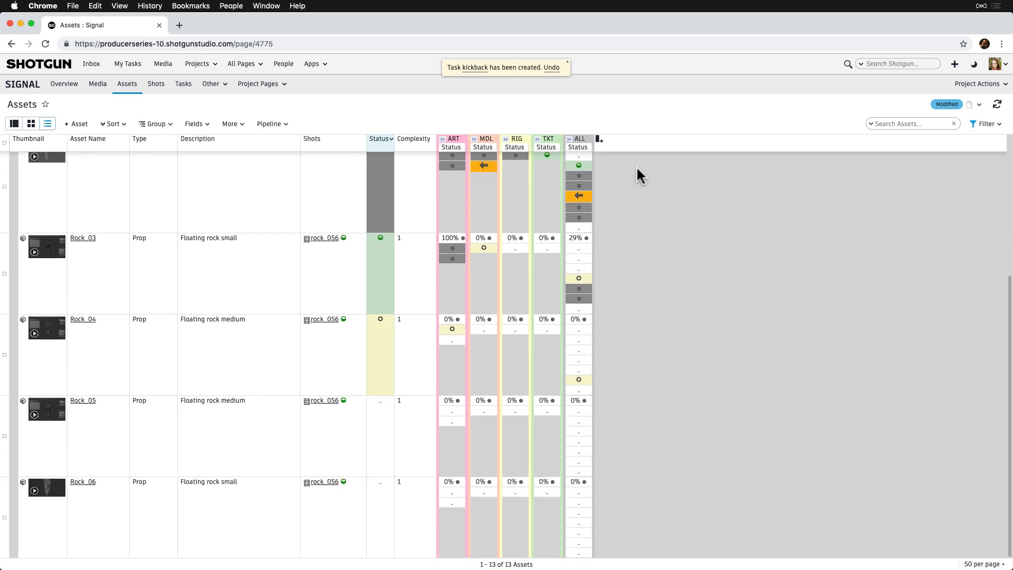
{"action": "scroll", "coordinate": [637, 167], "scroll_direction": "up", "scroll_amount": 5}
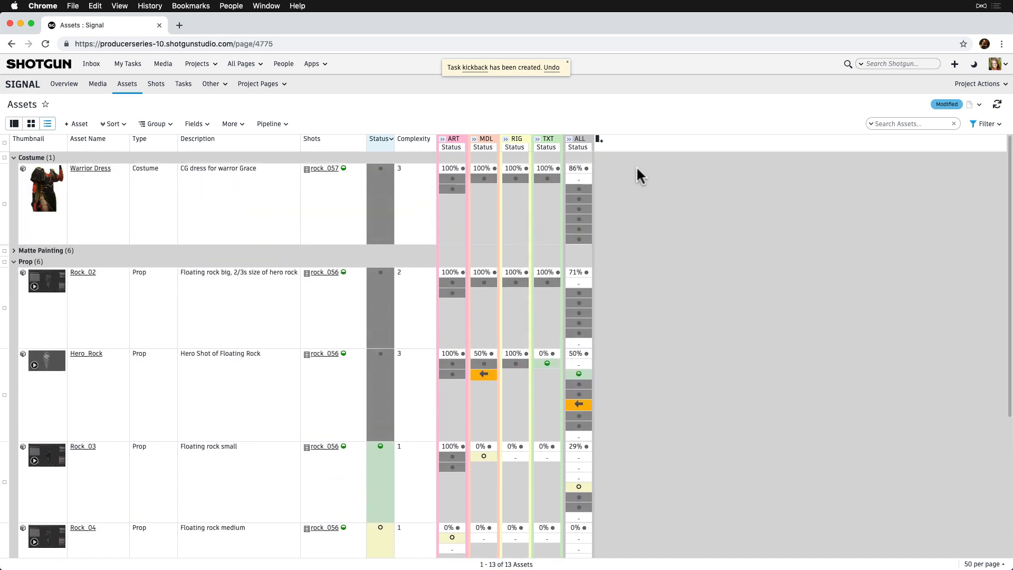
Expand the ALL TASKS step and show page (column) summaries for the pipeline steps
{"action": "left_click", "coordinate": [570, 140]}
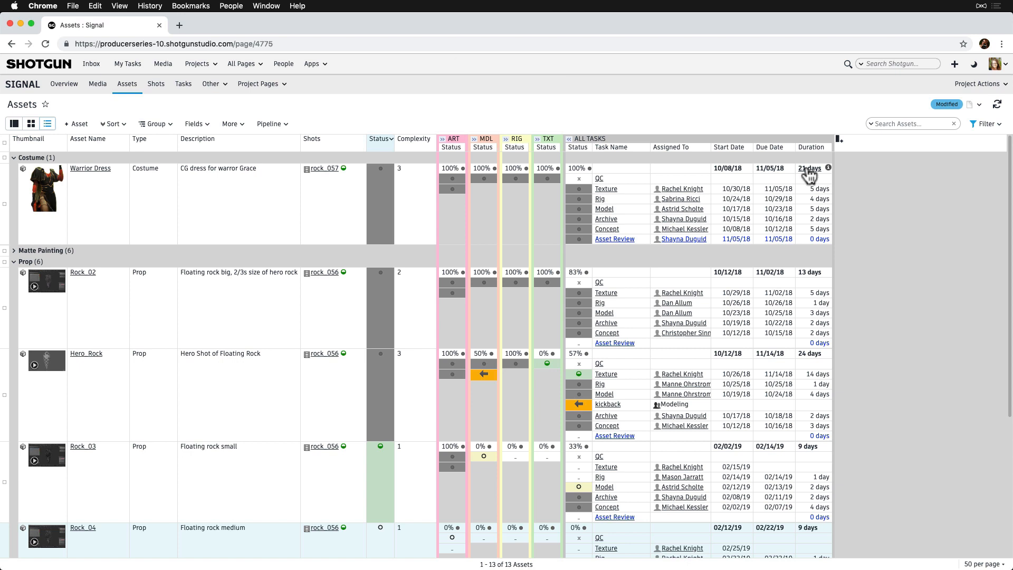
{"action": "left_click", "coordinate": [286, 128]}
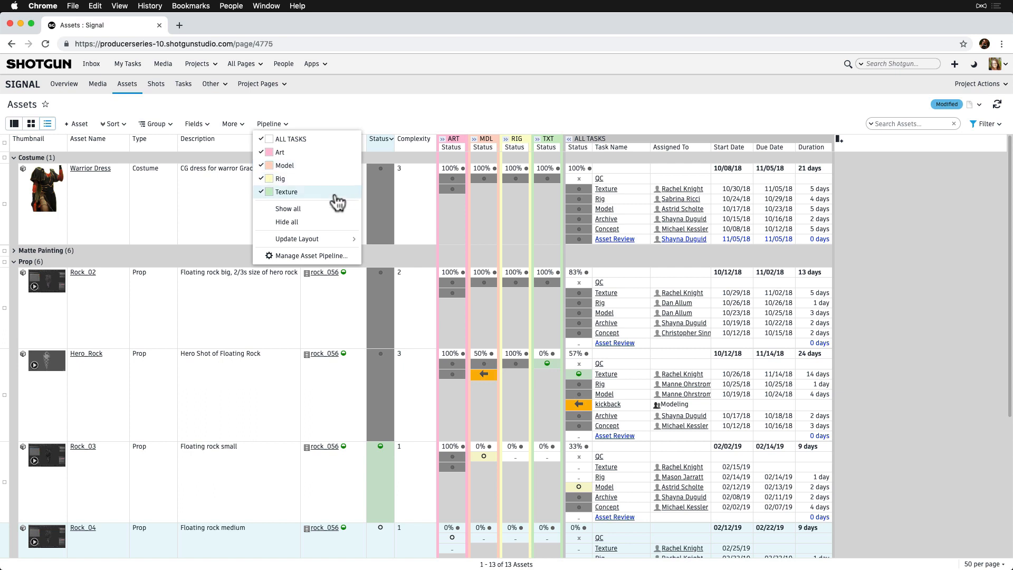
{"action": "mouse_move", "coordinate": [323, 240]}
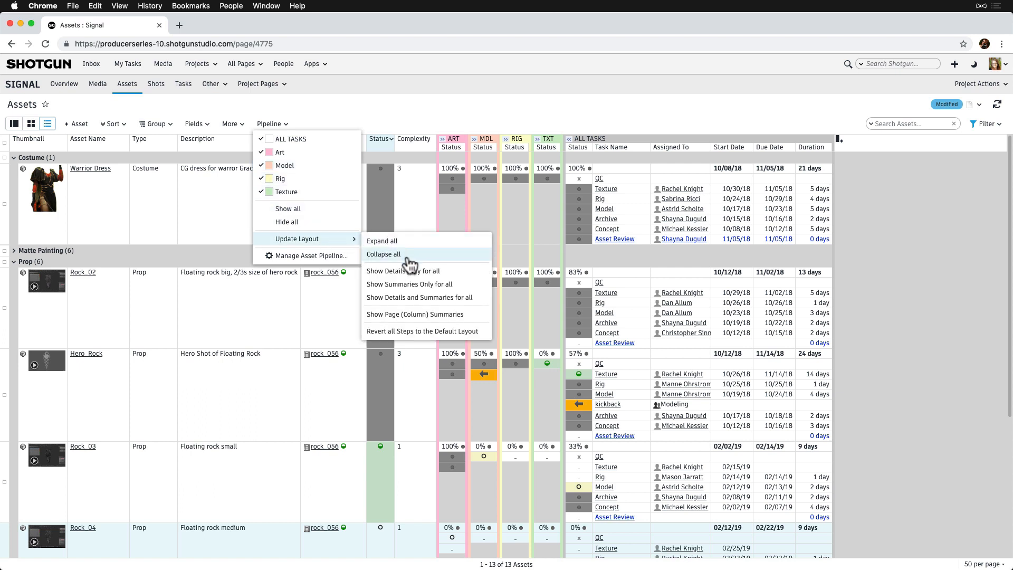
{"action": "left_click", "coordinate": [475, 323]}
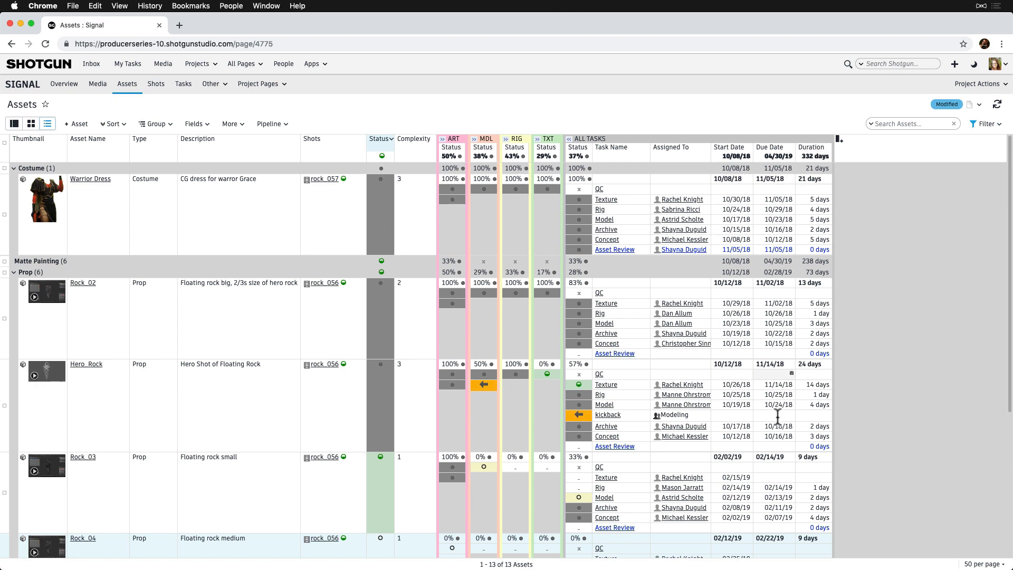
Create an asset filter named "Assigned to me" where ALL TASKS > Assigned To includes Me, and turn it off once applied
{"action": "left_click", "coordinate": [973, 128]}
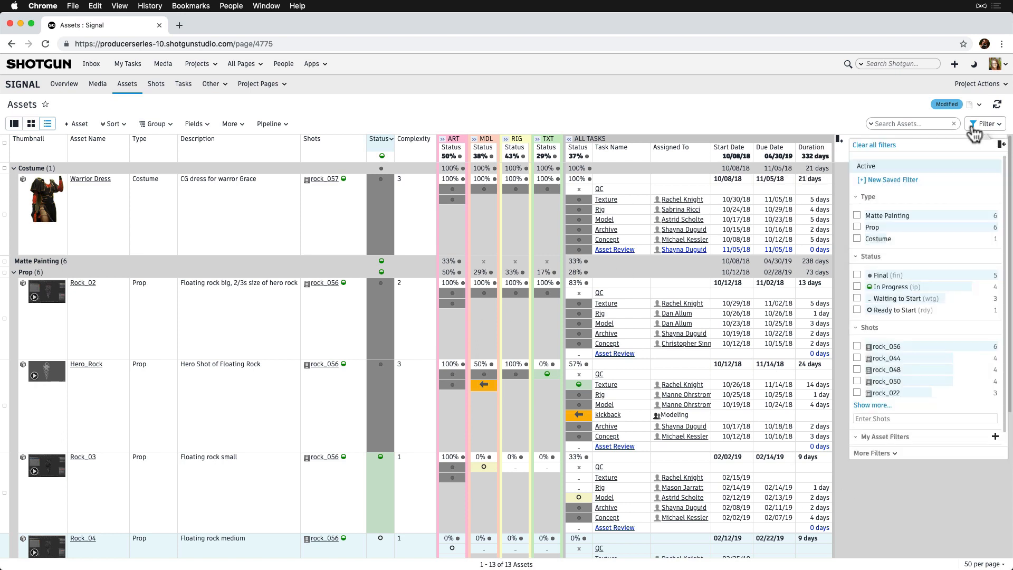
{"action": "left_click", "coordinate": [995, 436]}
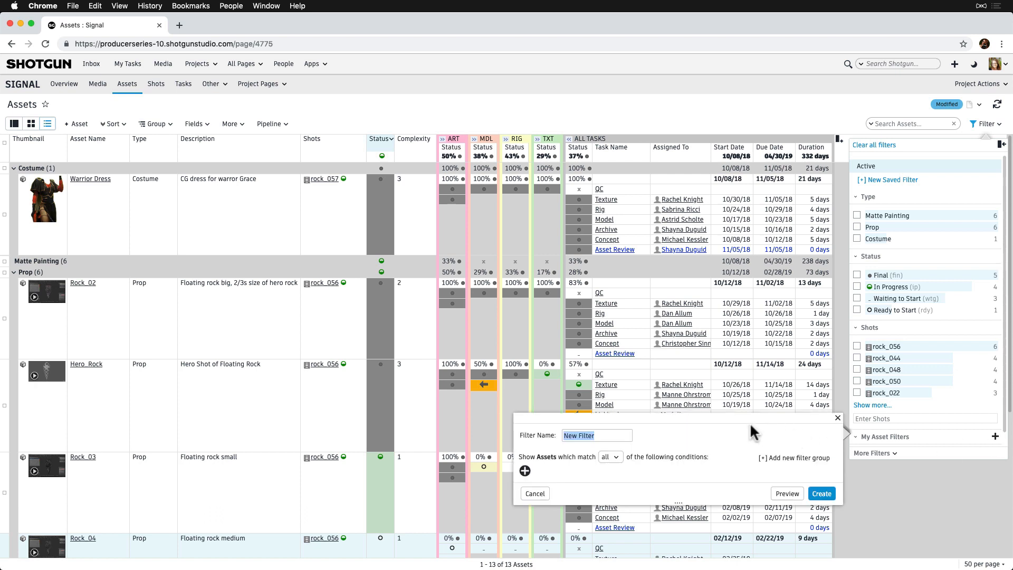
{"action": "type", "text": "Assigned to me"}
{"action": "left_click", "coordinate": [525, 470]}
{"action": "left_click", "coordinate": [558, 473]}
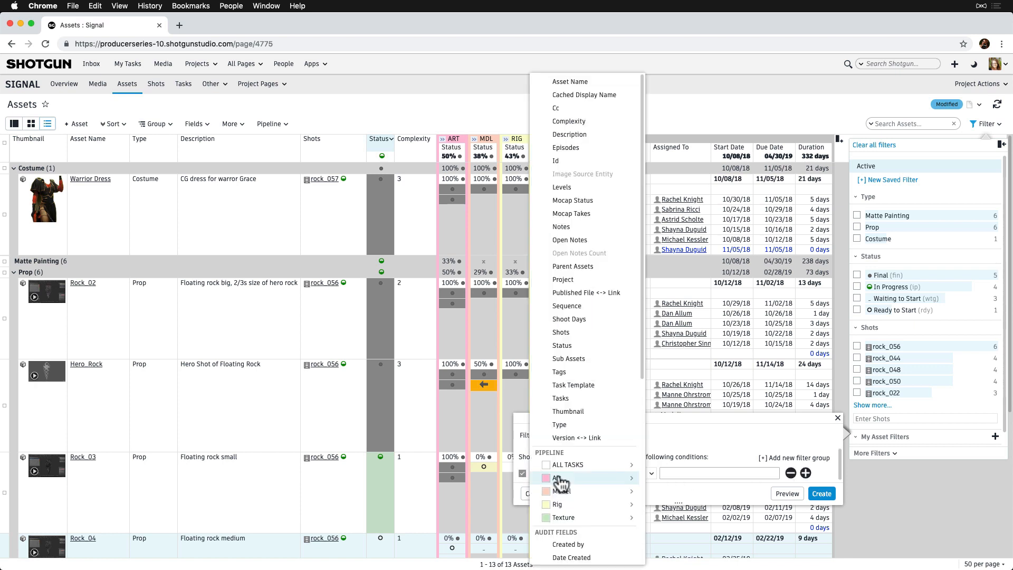
{"action": "mouse_move", "coordinate": [587, 469]}
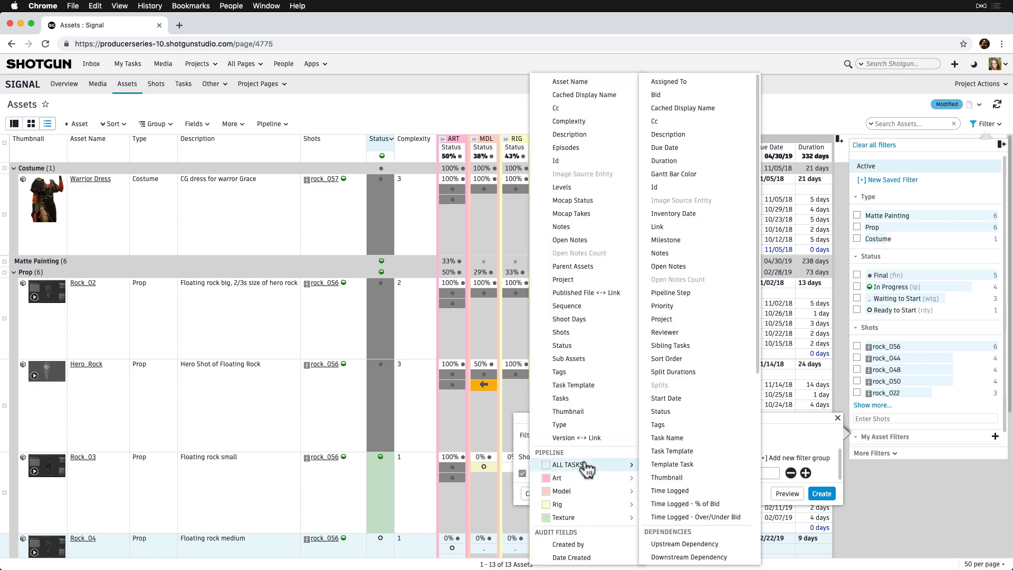
{"action": "left_click", "coordinate": [668, 82]}
{"action": "left_click", "coordinate": [687, 473]}
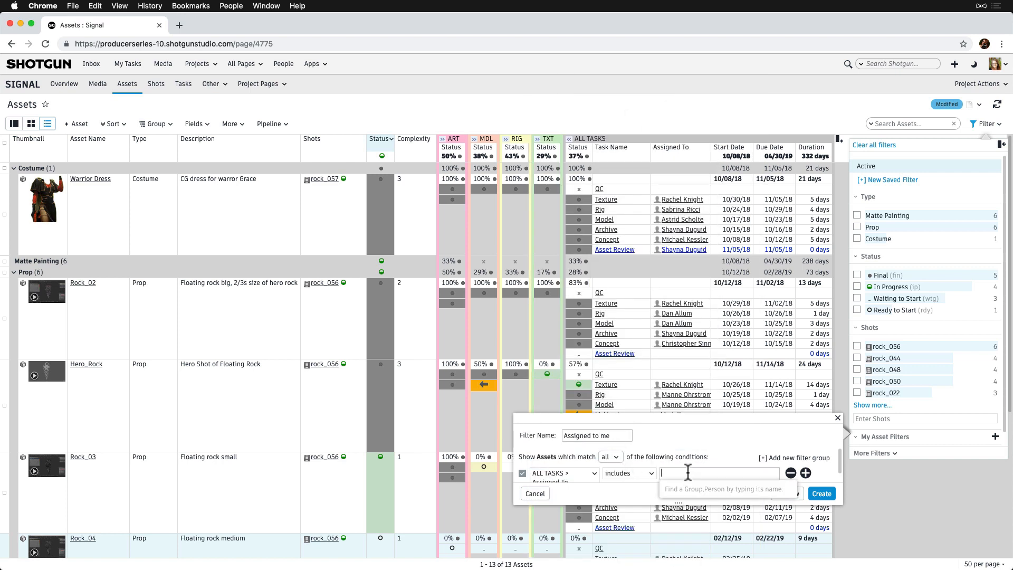
{"action": "type", "text": "me"}
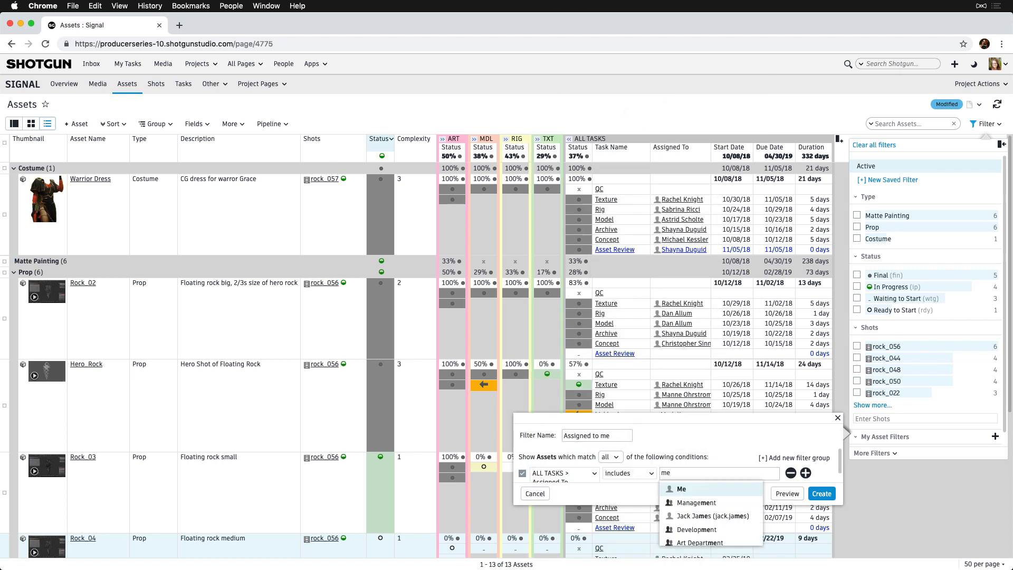
{"action": "left_click", "coordinate": [703, 489]}
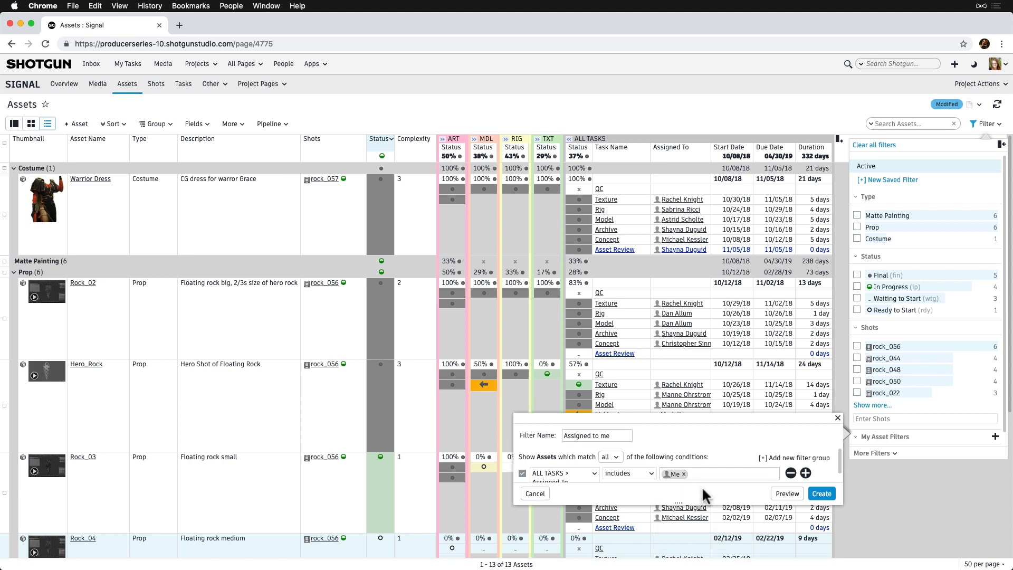
{"action": "left_click", "coordinate": [826, 494]}
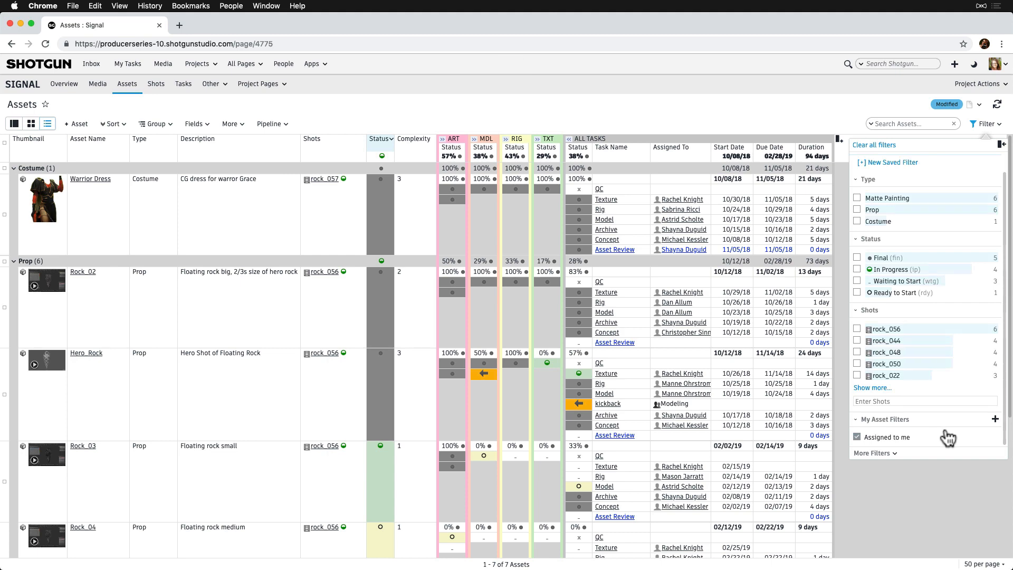
{"action": "left_click", "coordinate": [858, 438]}
Add an ALL TASKS > Assigned To filter group and switch its Me option on and back off
{"action": "left_click", "coordinate": [876, 453]}
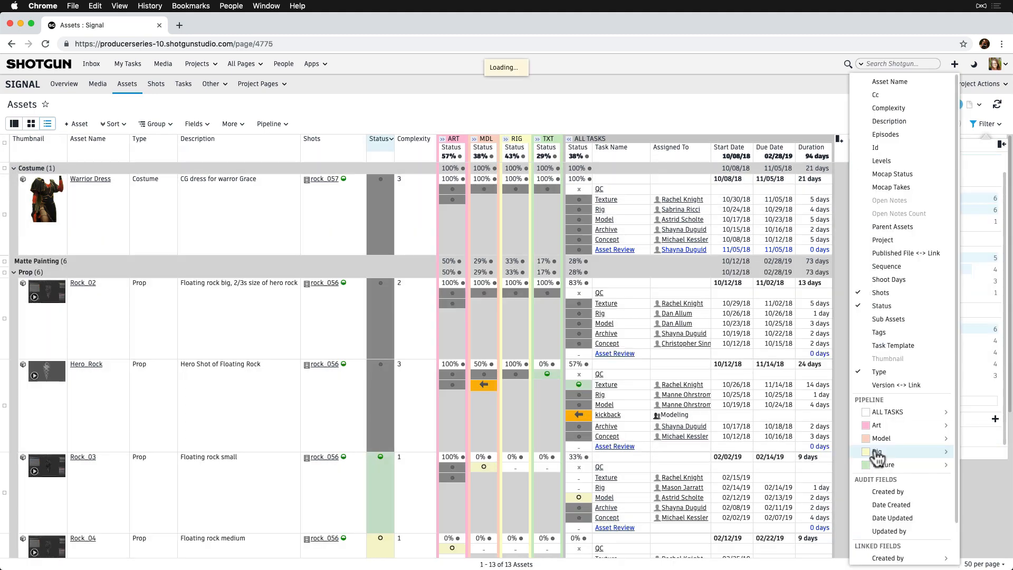
{"action": "mouse_move", "coordinate": [903, 417]}
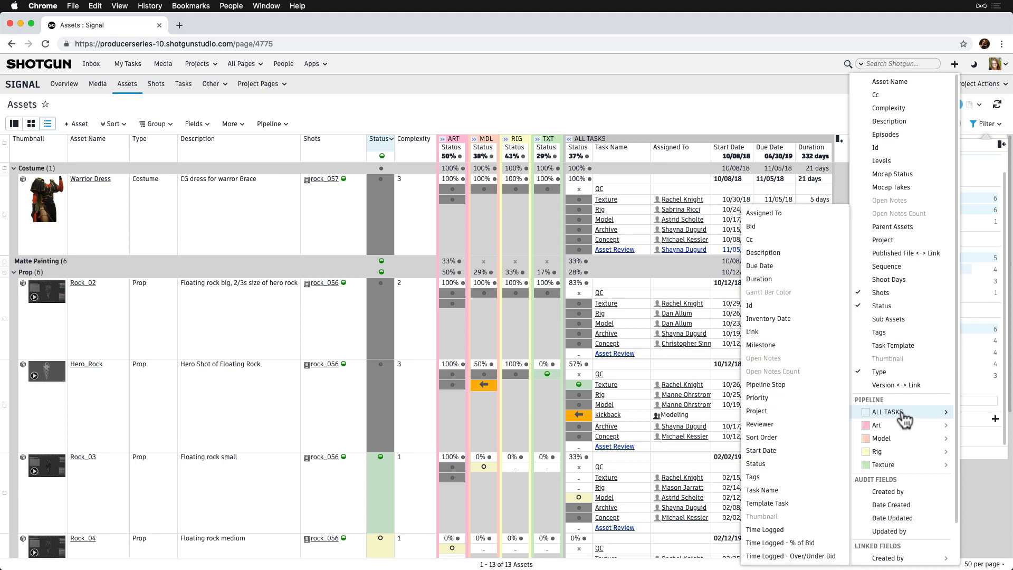
{"action": "left_click", "coordinate": [789, 214]}
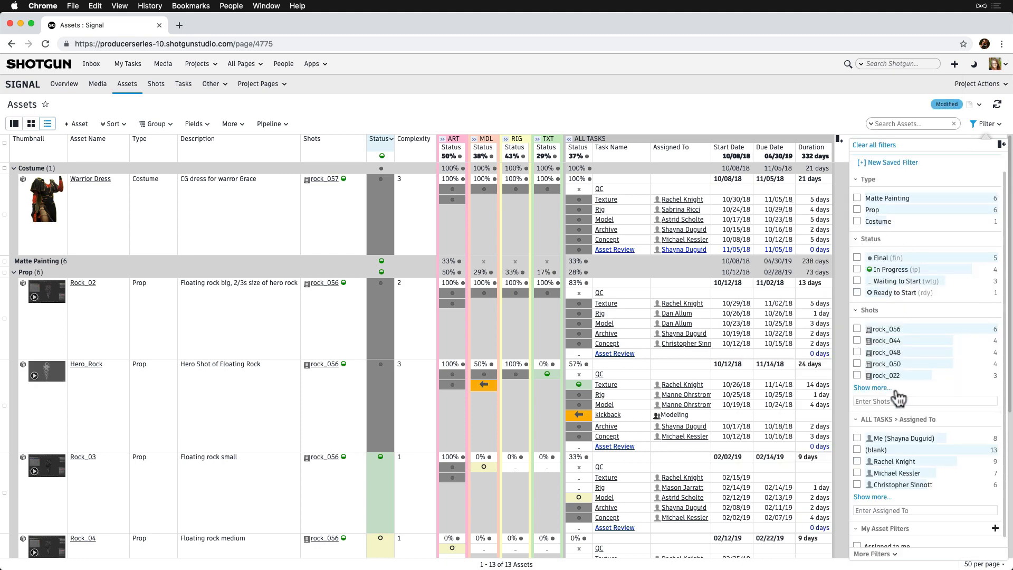
{"action": "left_click", "coordinate": [858, 439]}
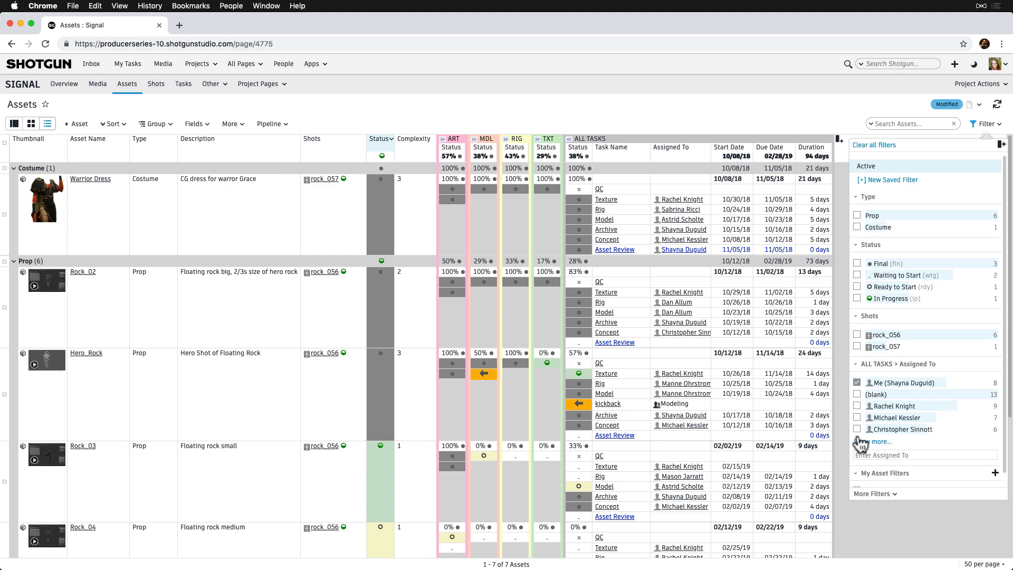
{"action": "left_click", "coordinate": [857, 382]}
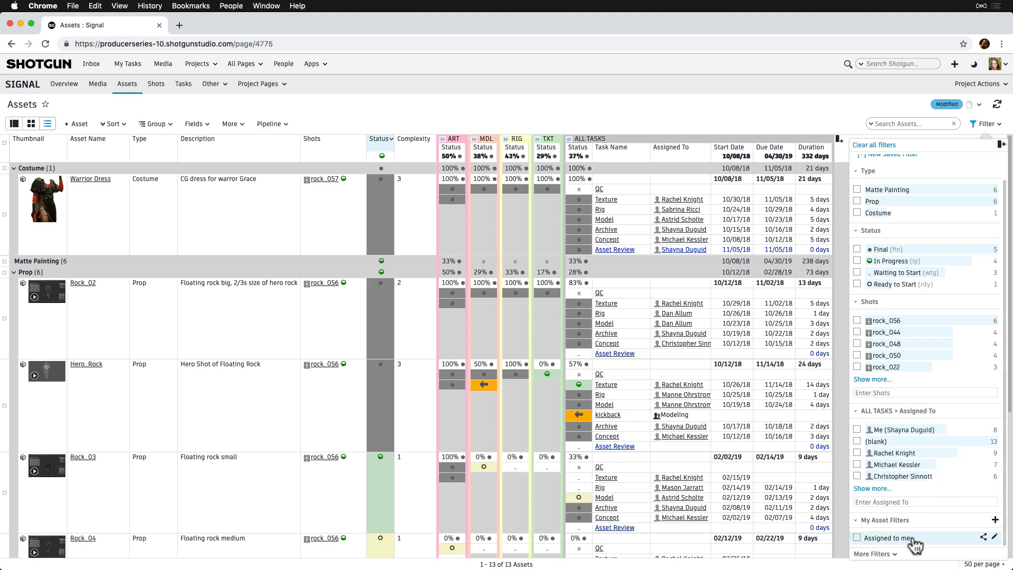
Duplicate the "Assigned to me" filter and name the copy "Assigned to me due this week"
{"action": "left_click", "coordinate": [993, 536]}
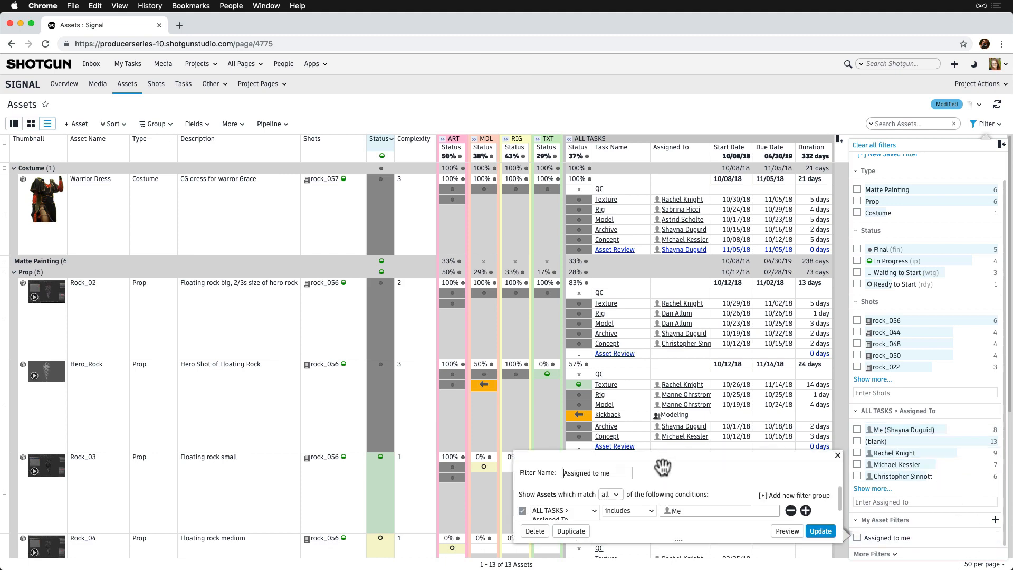
{"action": "left_click", "coordinate": [571, 530]}
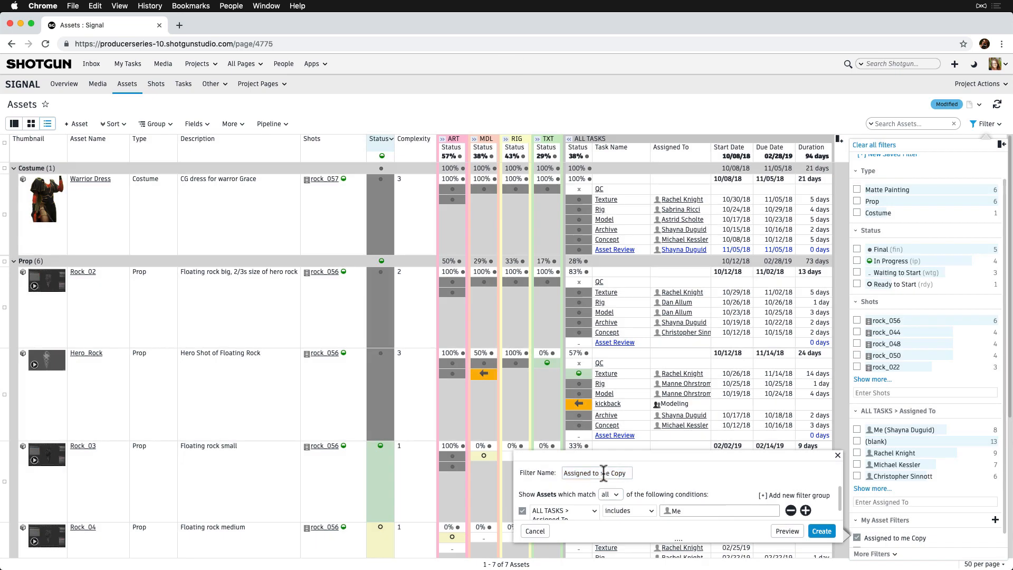
{"action": "double_click", "coordinate": [618, 472]}
{"action": "type", "text": "due this week"}
Add the condition ALL TASKS > Due Date in calendar week current to the copied filter and create it
{"action": "scroll", "coordinate": [607, 507], "scroll_direction": "down", "scroll_amount": 1}
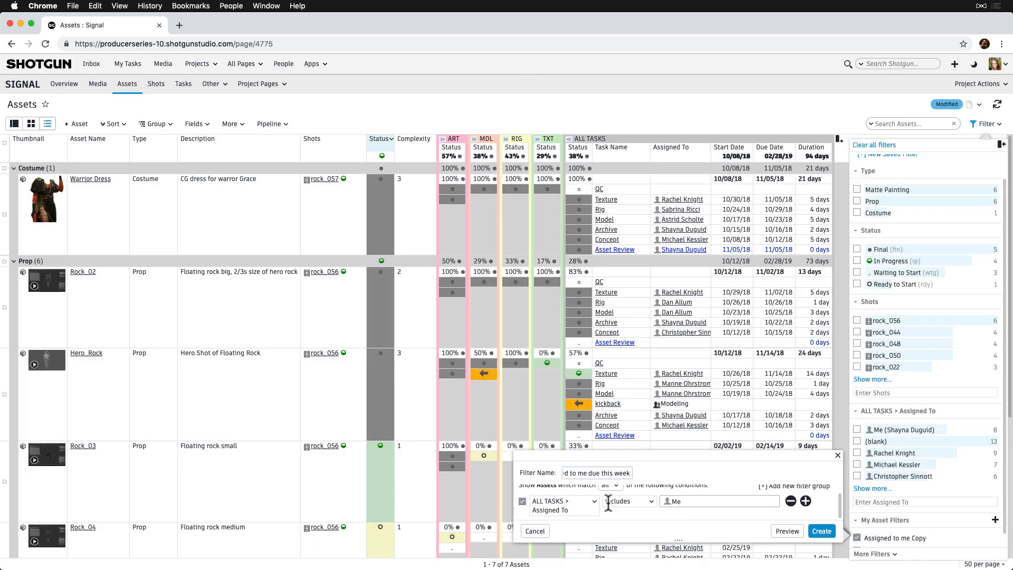
{"action": "left_click", "coordinate": [806, 502]}
{"action": "scroll", "coordinate": [681, 520], "scroll_direction": "down", "scroll_amount": 1}
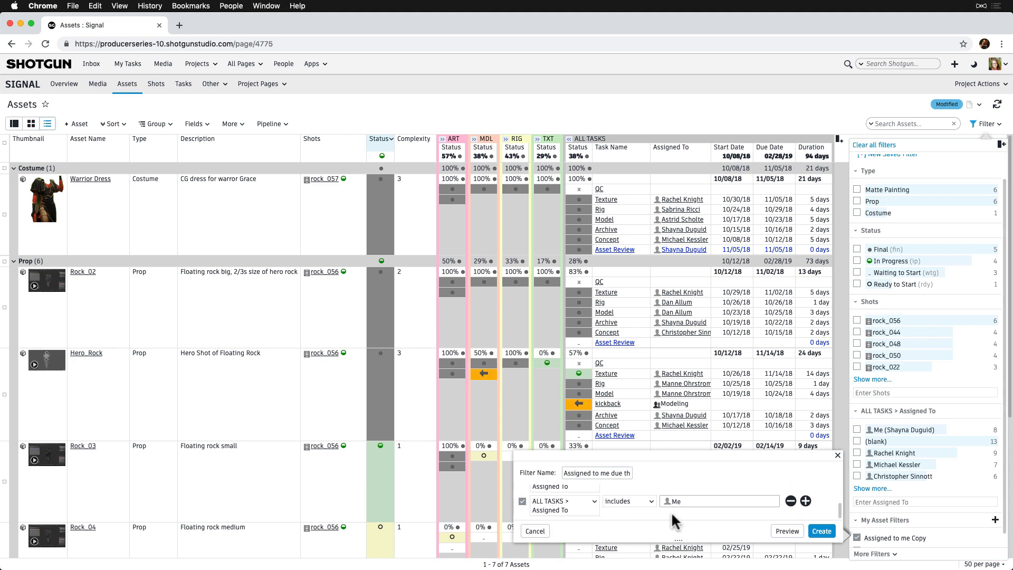
{"action": "left_click", "coordinate": [595, 505]}
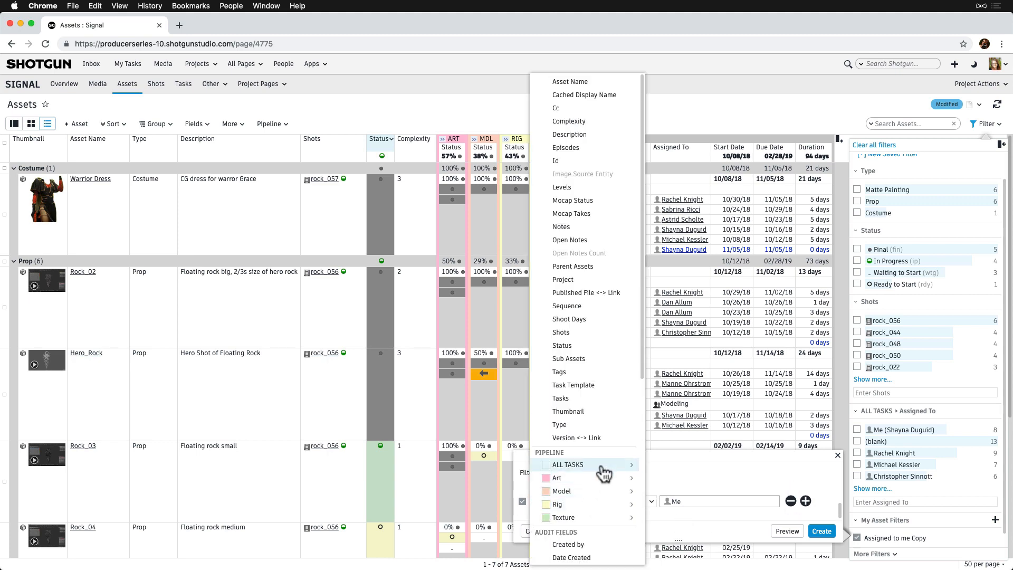
{"action": "mouse_move", "coordinate": [602, 468]}
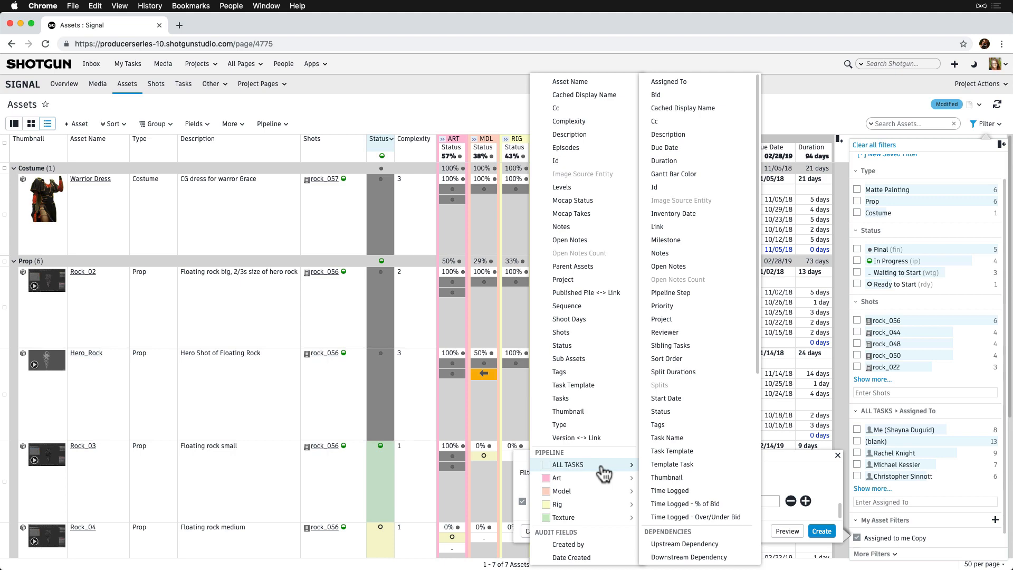
{"action": "left_click", "coordinate": [683, 151]}
{"action": "left_click", "coordinate": [643, 502]}
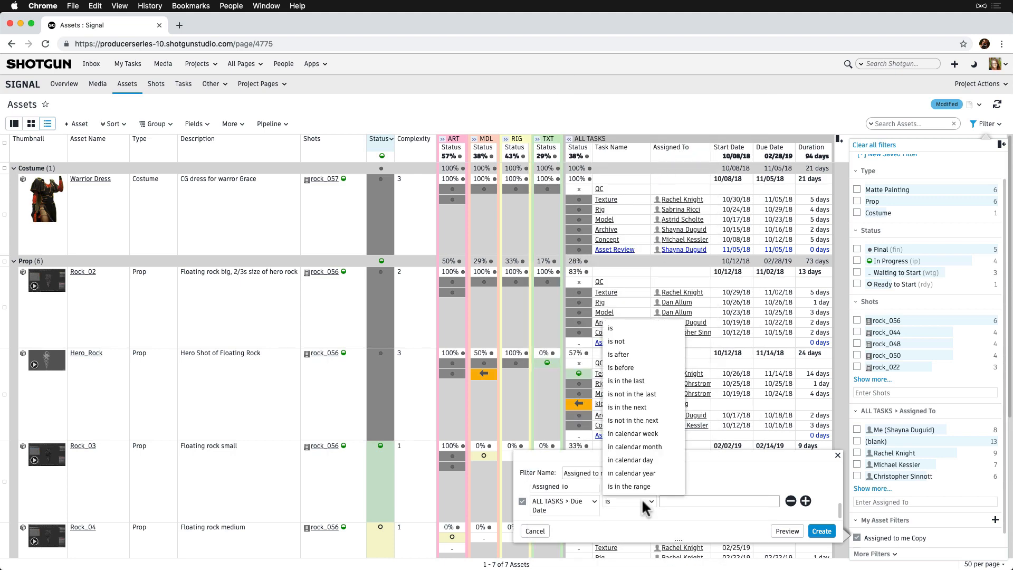
{"action": "left_click", "coordinate": [648, 433]}
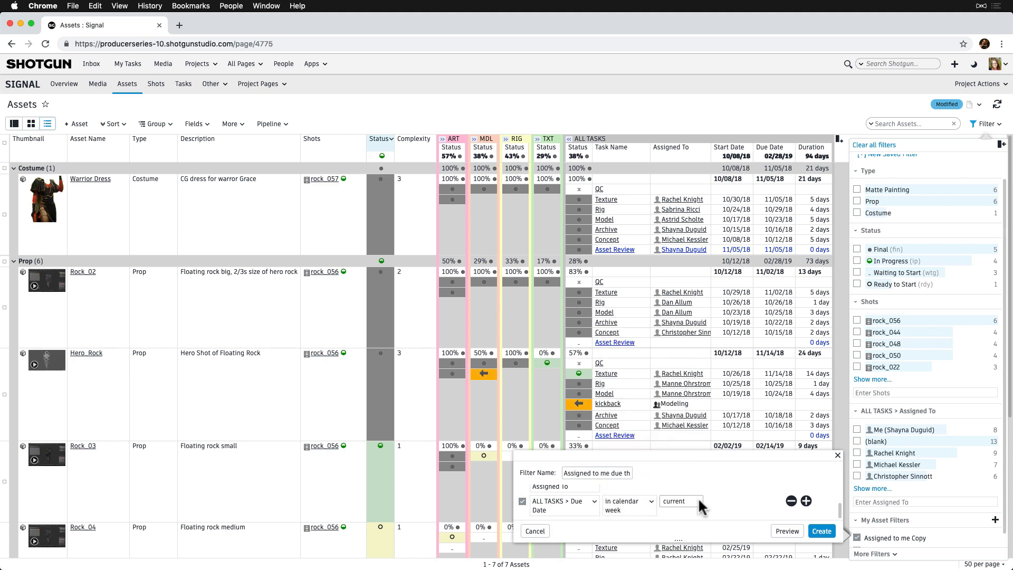
{"action": "left_click", "coordinate": [822, 531]}
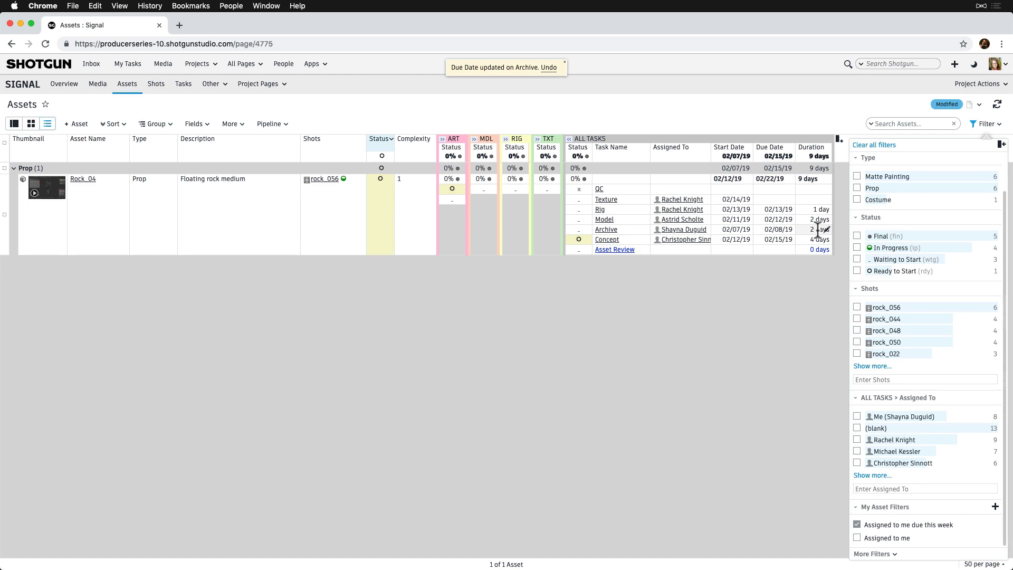
Turn off the "Assigned to me due this week" filter and hide the filter options
{"action": "left_click", "coordinate": [857, 523]}
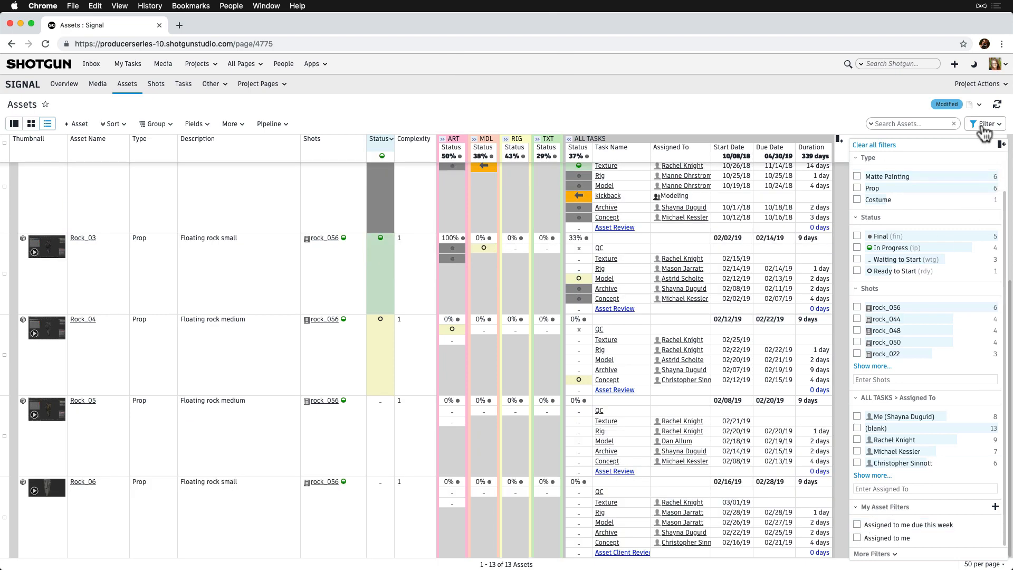
{"action": "left_click", "coordinate": [984, 124]}
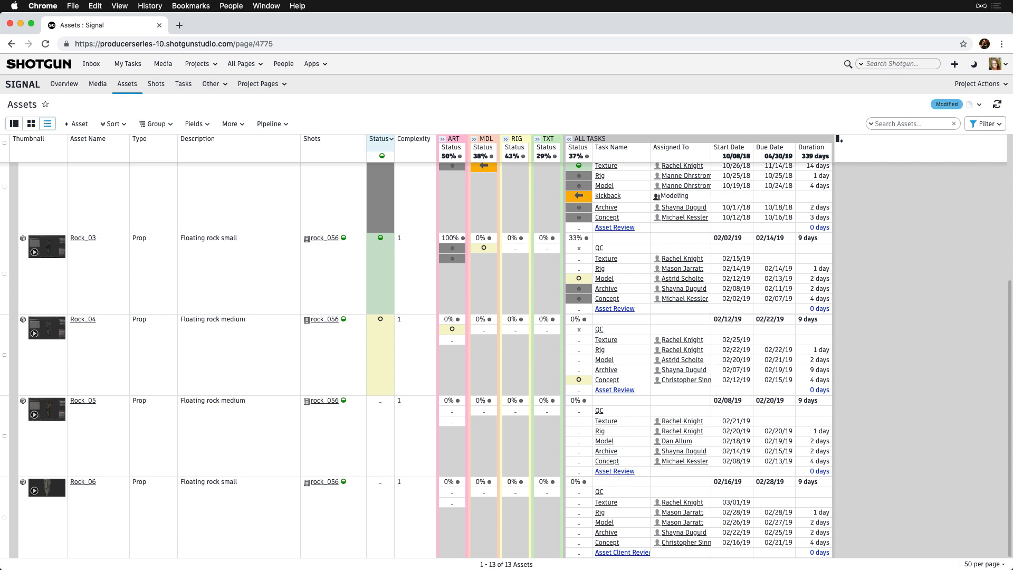
Add the linked Shots pipeline's ALL TASKS Status column to the asset list
{"action": "left_click", "coordinate": [839, 139]}
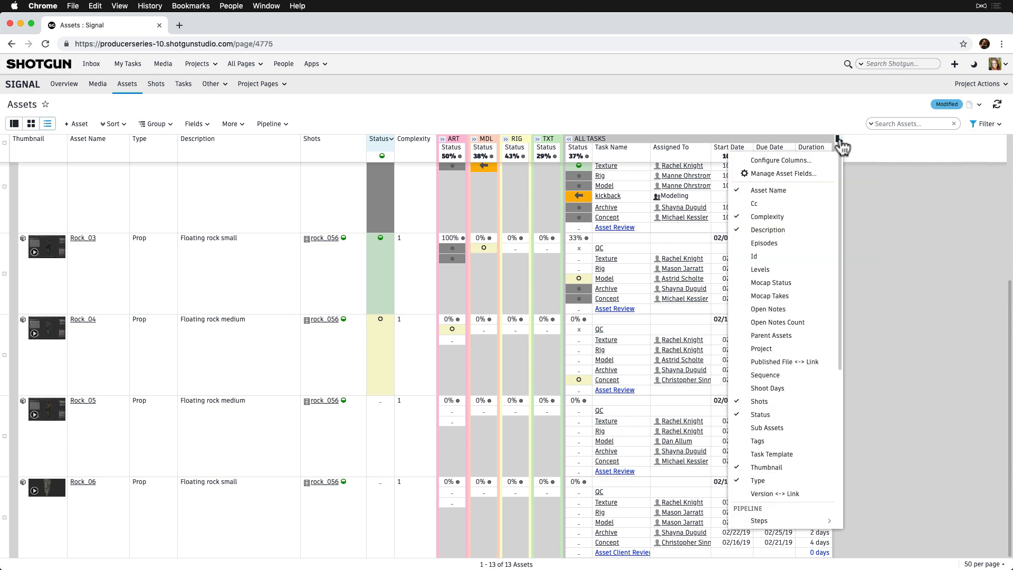
{"action": "scroll", "coordinate": [780, 323], "scroll_direction": "down", "scroll_amount": 5}
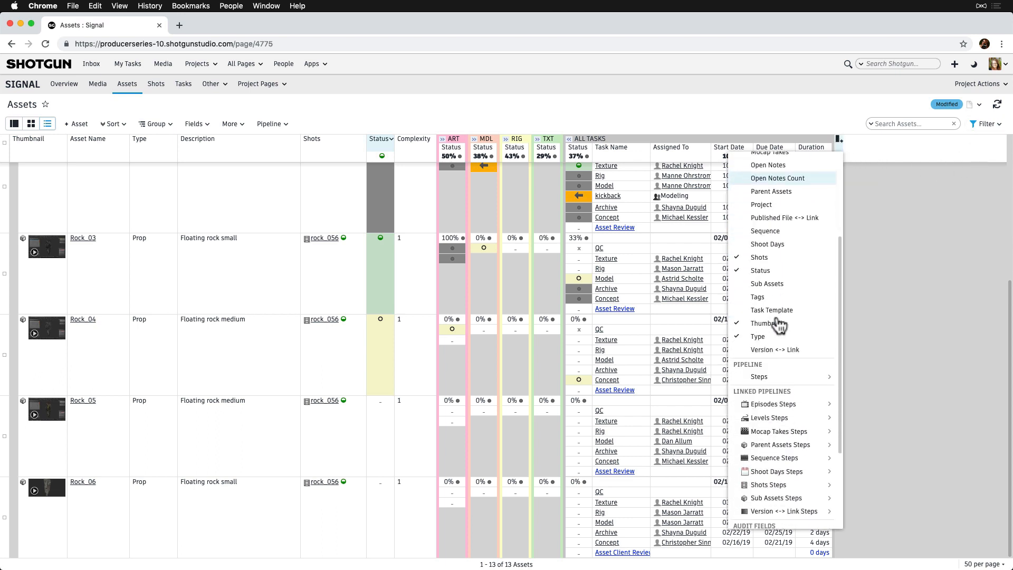
{"action": "scroll", "coordinate": [780, 323], "scroll_direction": "down", "scroll_amount": 1}
{"action": "mouse_move", "coordinate": [792, 275]}
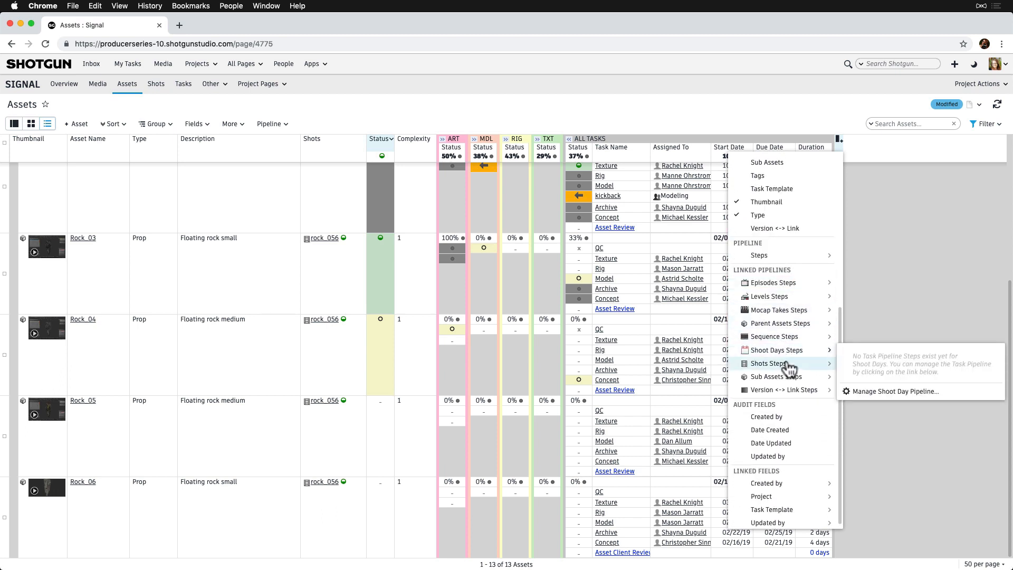
{"action": "mouse_move", "coordinate": [788, 366]}
{"action": "mouse_move", "coordinate": [868, 368]}
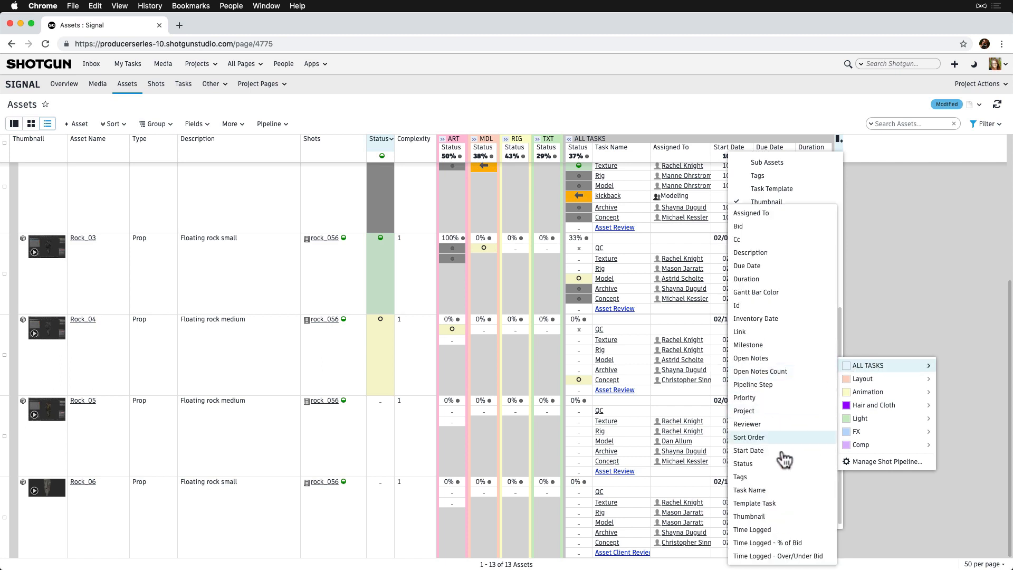
{"action": "left_click", "coordinate": [794, 464]}
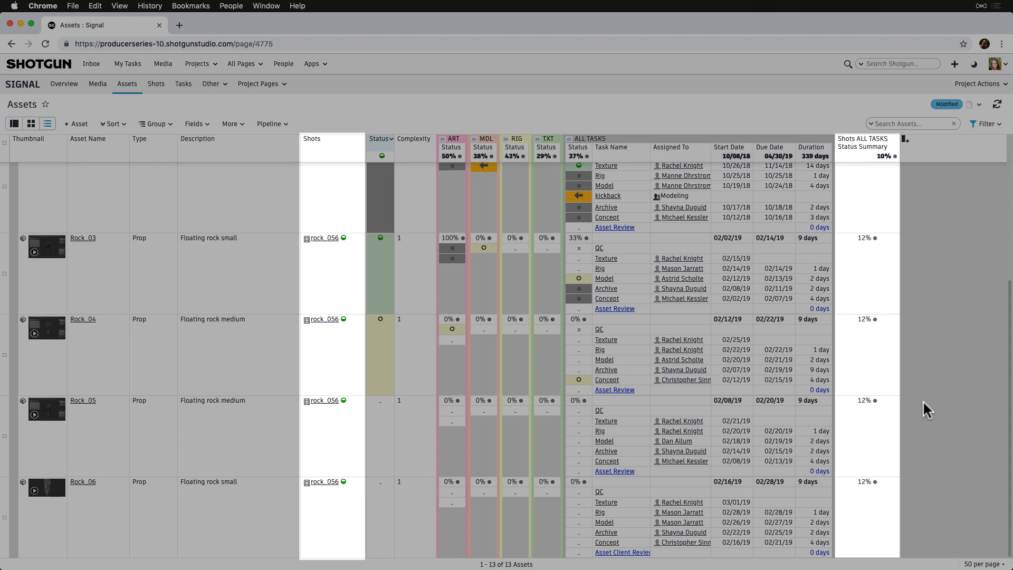
Show the Link column in the task list behind Warrior Dress's Shots ALL TASKS Status Summary, and close the list
{"action": "scroll", "coordinate": [923, 400], "scroll_direction": "up", "scroll_amount": 5}
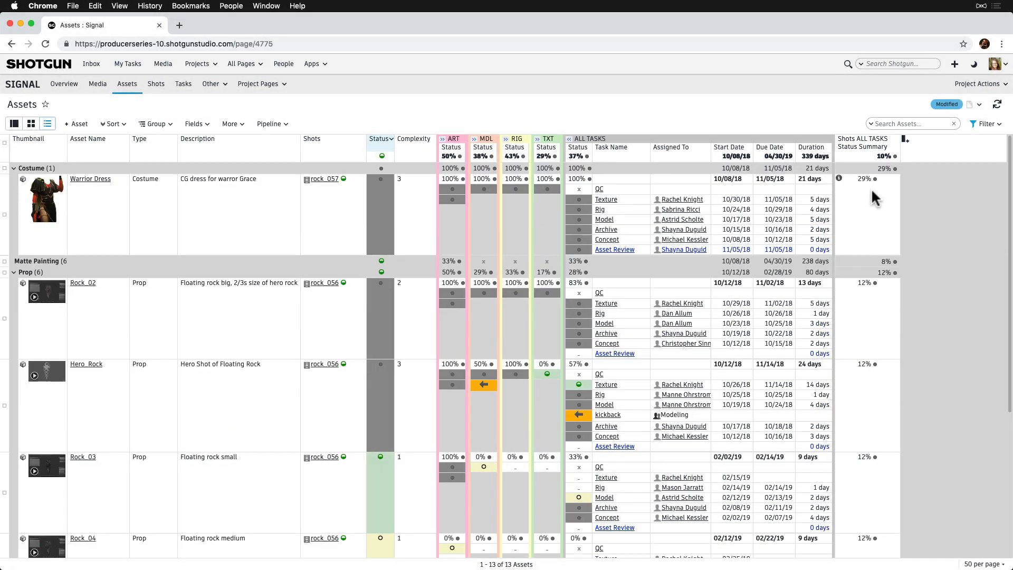
{"action": "left_click", "coordinate": [839, 179]}
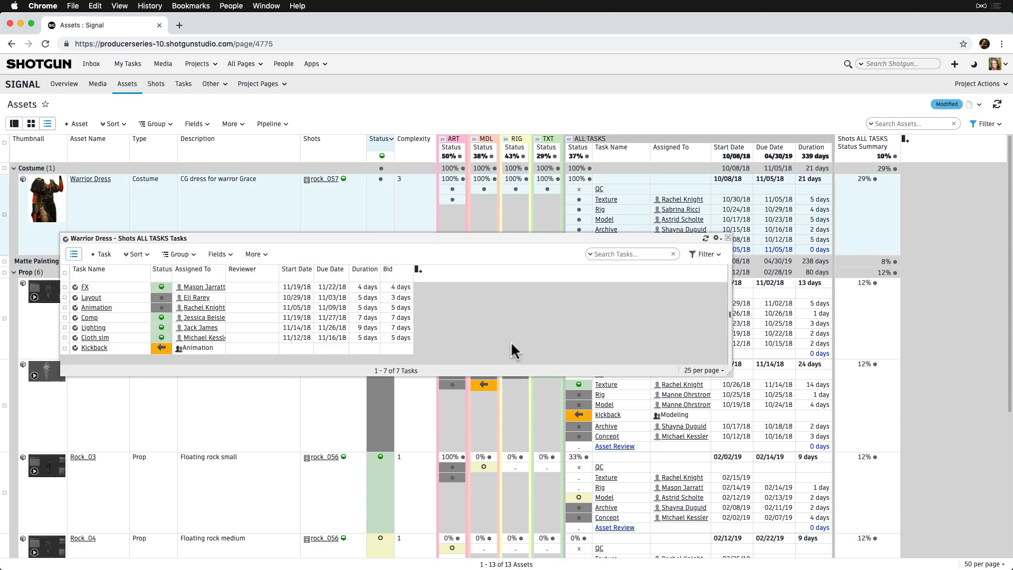
{"action": "left_click", "coordinate": [418, 270]}
{"action": "left_click", "coordinate": [356, 344]}
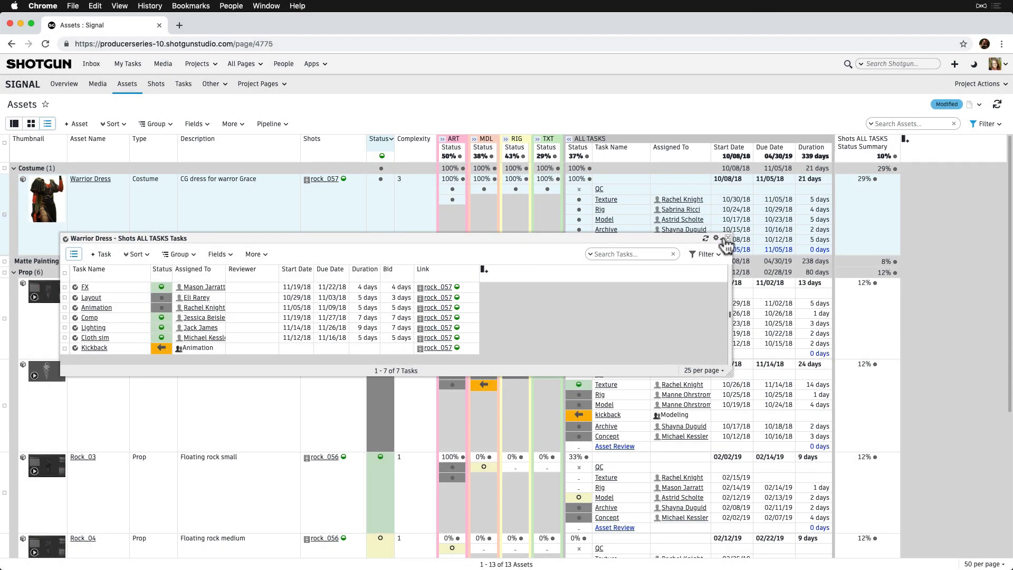
{"action": "left_click", "coordinate": [728, 238]}
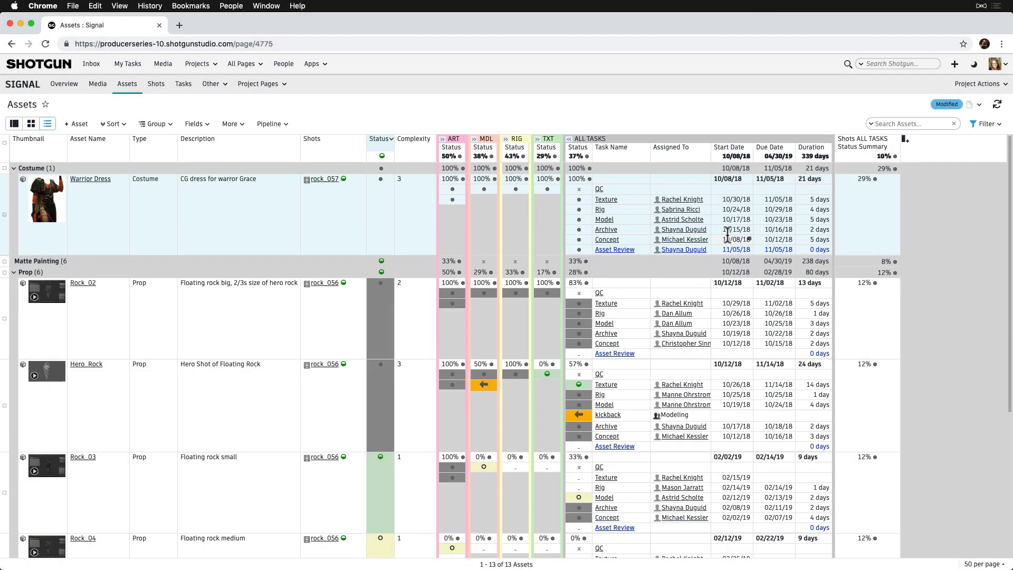
{"action": "scroll", "coordinate": [663, 372], "scroll_direction": "down", "scroll_amount": 2}
{"action": "scroll", "coordinate": [663, 371], "scroll_direction": "down", "scroll_amount": 2}
{"action": "scroll", "coordinate": [663, 372], "scroll_direction": "up", "scroll_amount": 4}
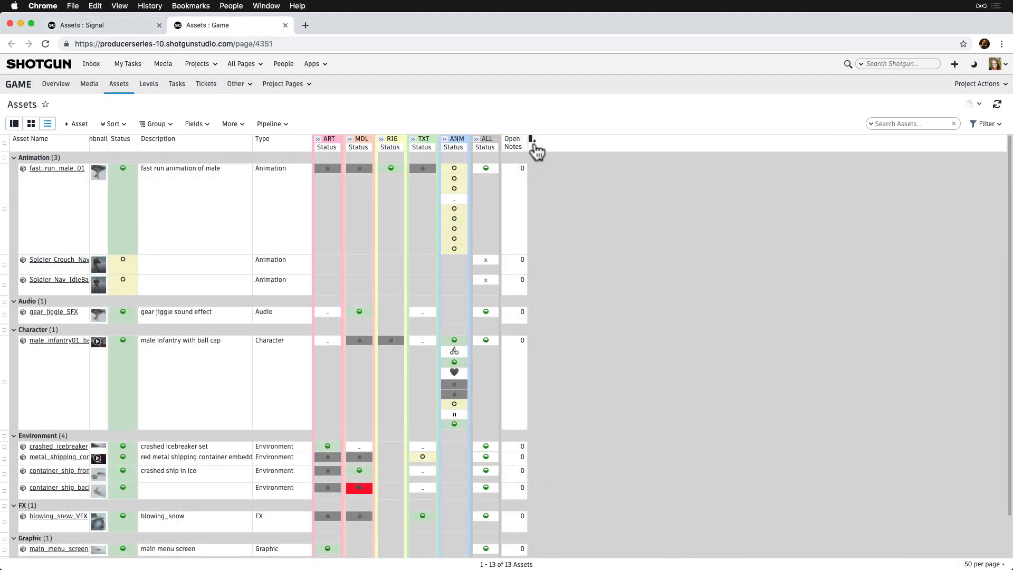
Add the linked Levels pipeline's ALL TASKS Status column to the Game project's asset list and look over its summaries
{"action": "left_click", "coordinate": [532, 140]}
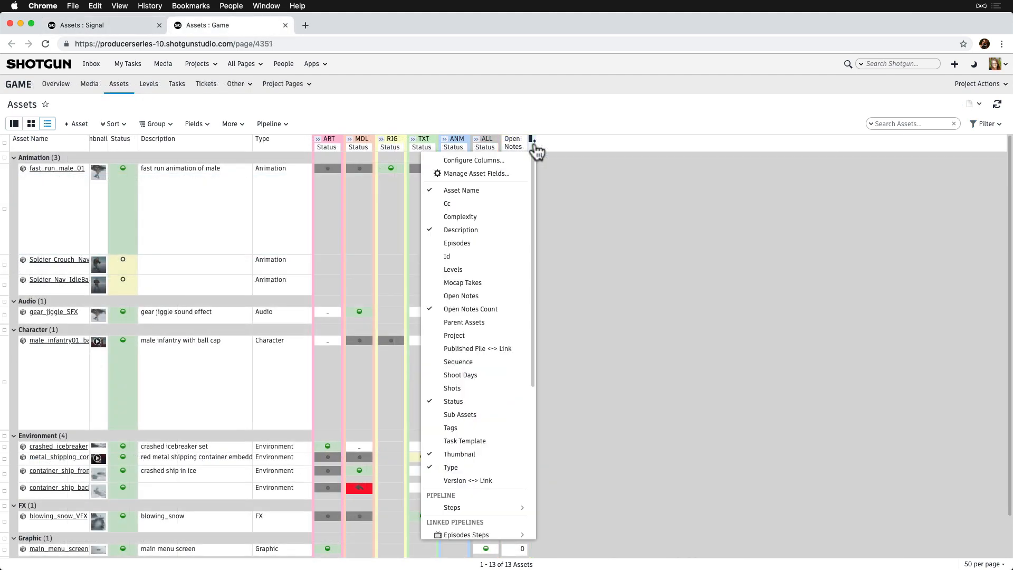
{"action": "scroll", "coordinate": [478, 327], "scroll_direction": "down", "scroll_amount": 5}
{"action": "mouse_move", "coordinate": [478, 309]}
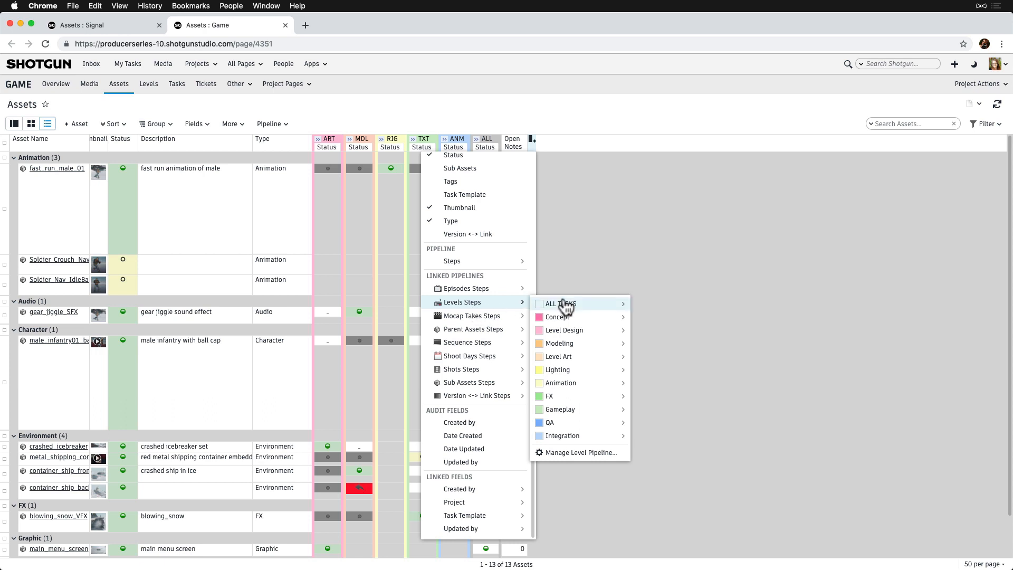
{"action": "mouse_move", "coordinate": [565, 305]}
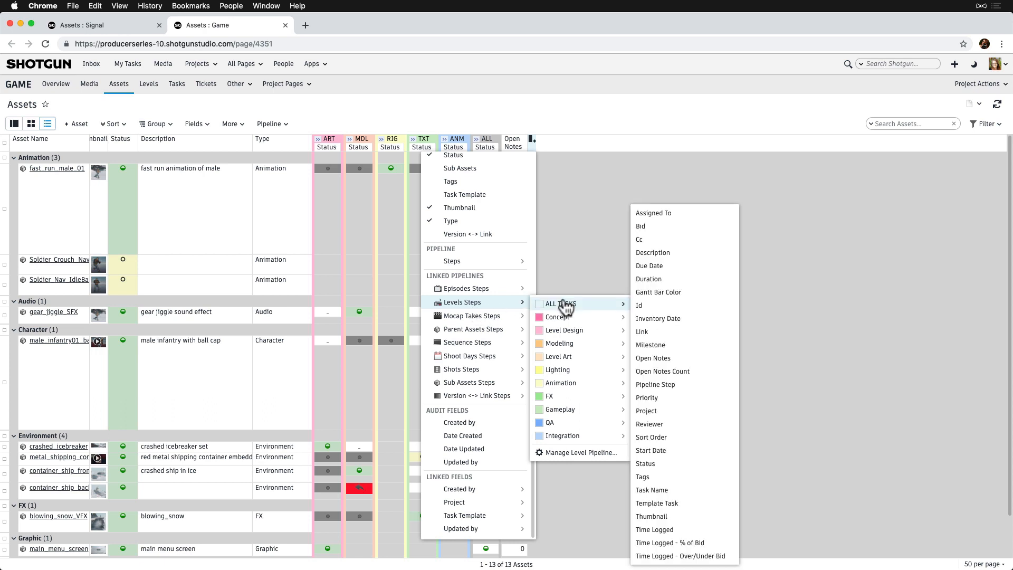
{"action": "left_click", "coordinate": [678, 465]}
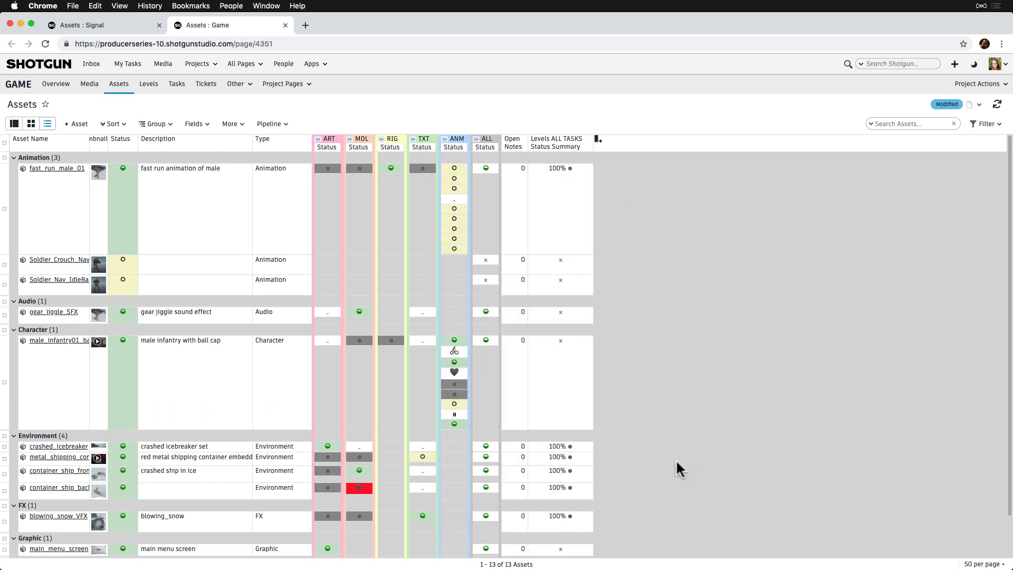
{"action": "scroll", "coordinate": [676, 459], "scroll_direction": "down", "scroll_amount": 2}
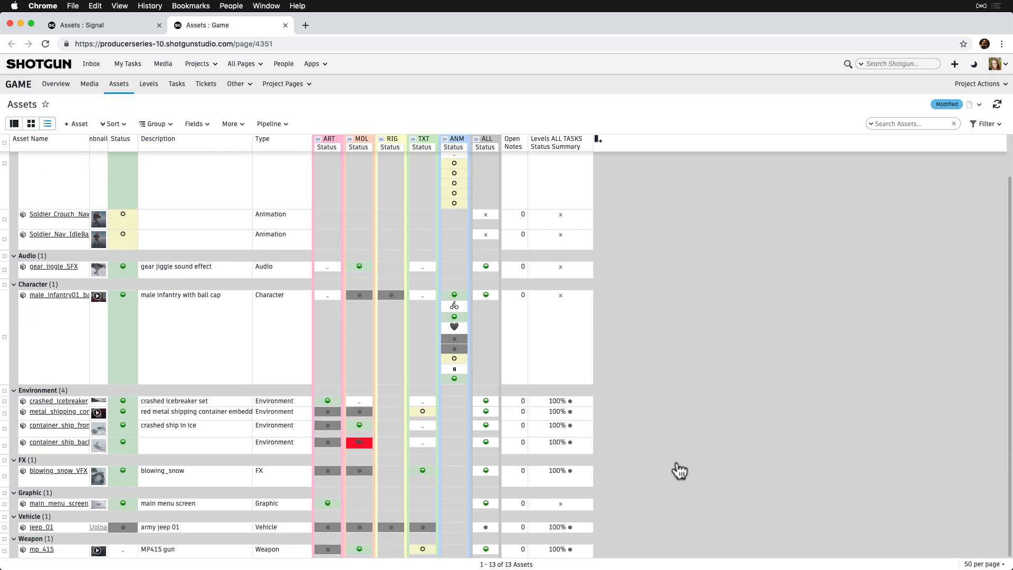
{"action": "scroll", "coordinate": [676, 459], "scroll_direction": "up", "scroll_amount": 2}
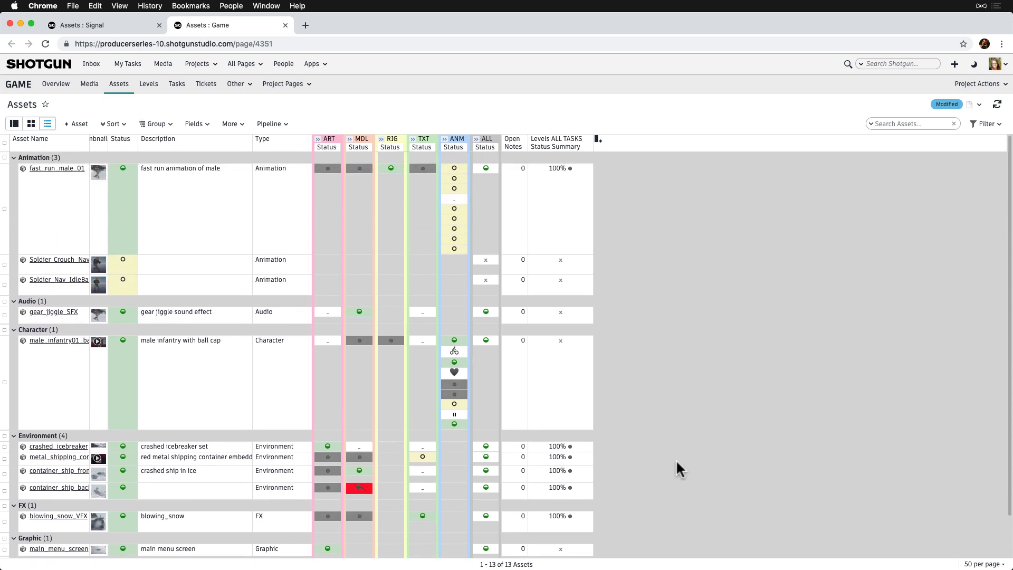
Close the Game project's Assets page and save the Signal project's Assets page as a new page named Asset Status Report
{"action": "key", "text": "super+w"}
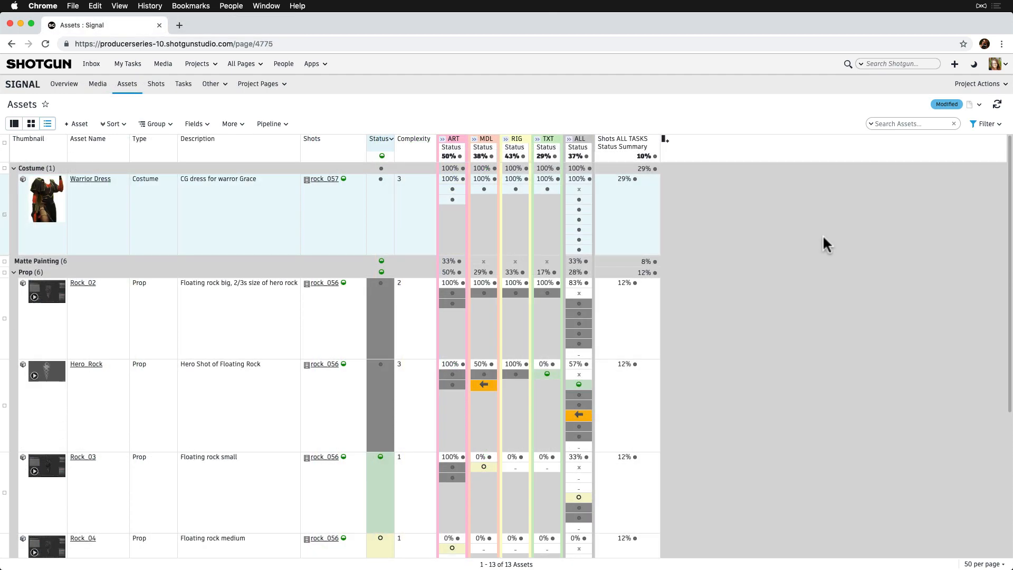
{"action": "left_click", "coordinate": [974, 104]}
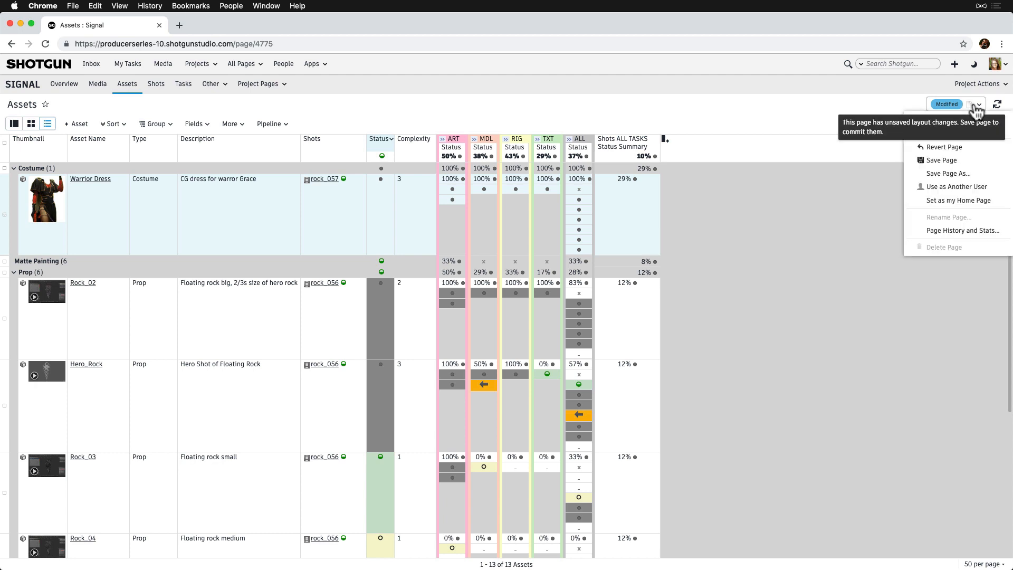
{"action": "left_click", "coordinate": [988, 176]}
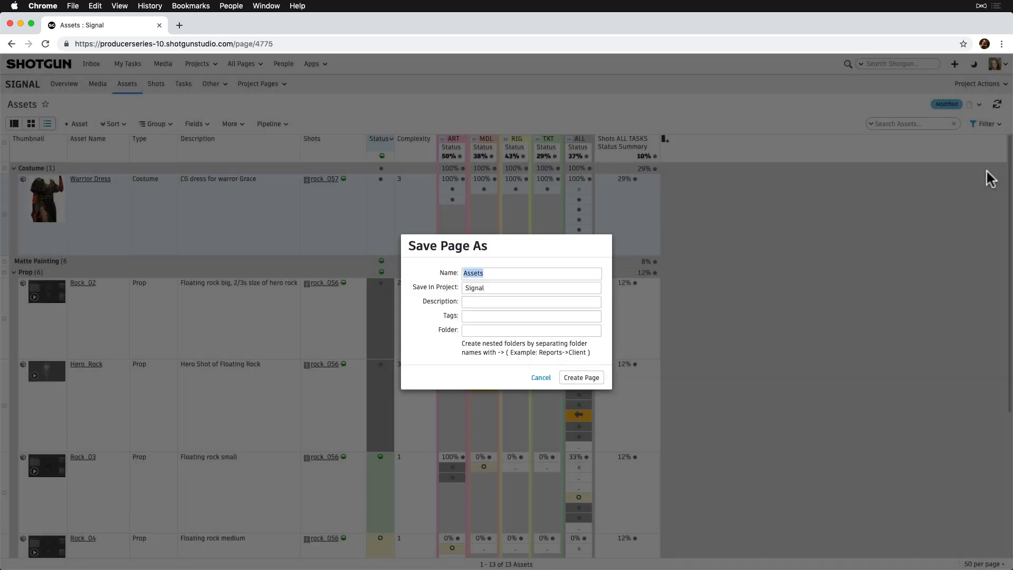
{"action": "key", "text": "Right"}
{"action": "key", "text": "BackSpace"}
{"action": "type", "text": "S"}
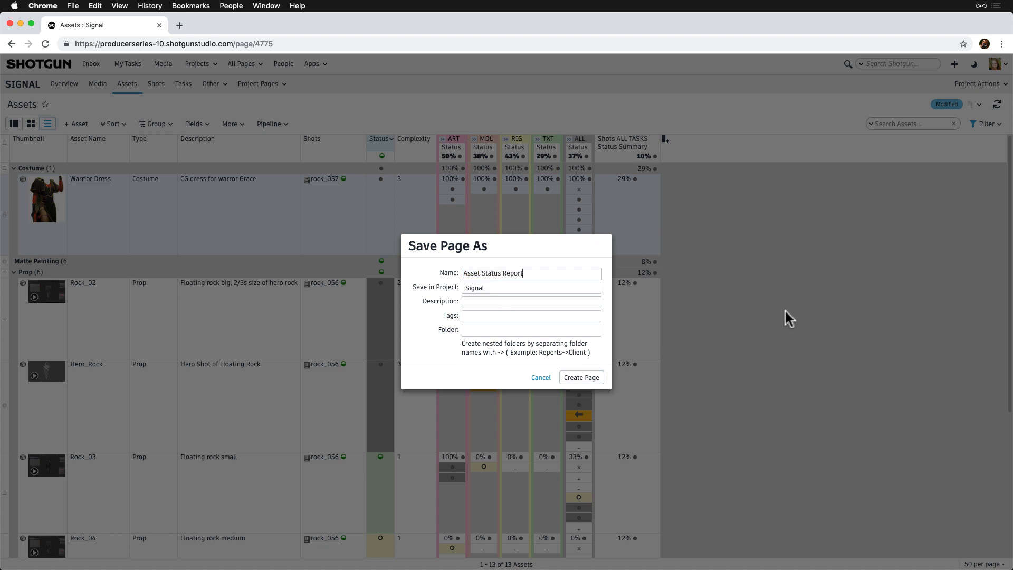
{"action": "left_click", "coordinate": [585, 380]}
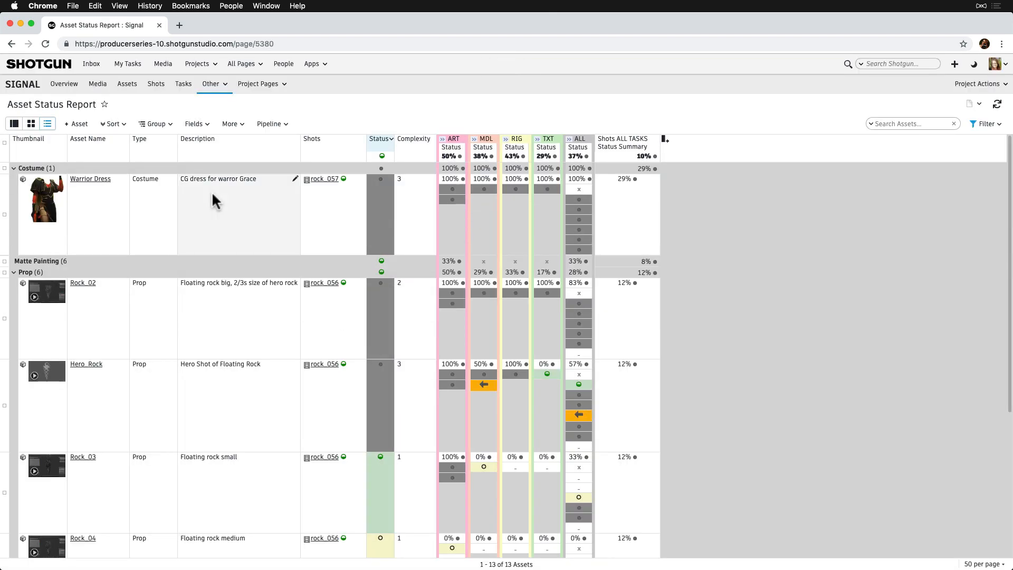
Mark the Asset Status Report page as a favorite and check it among the project's favorite pages
{"action": "left_click", "coordinate": [104, 105]}
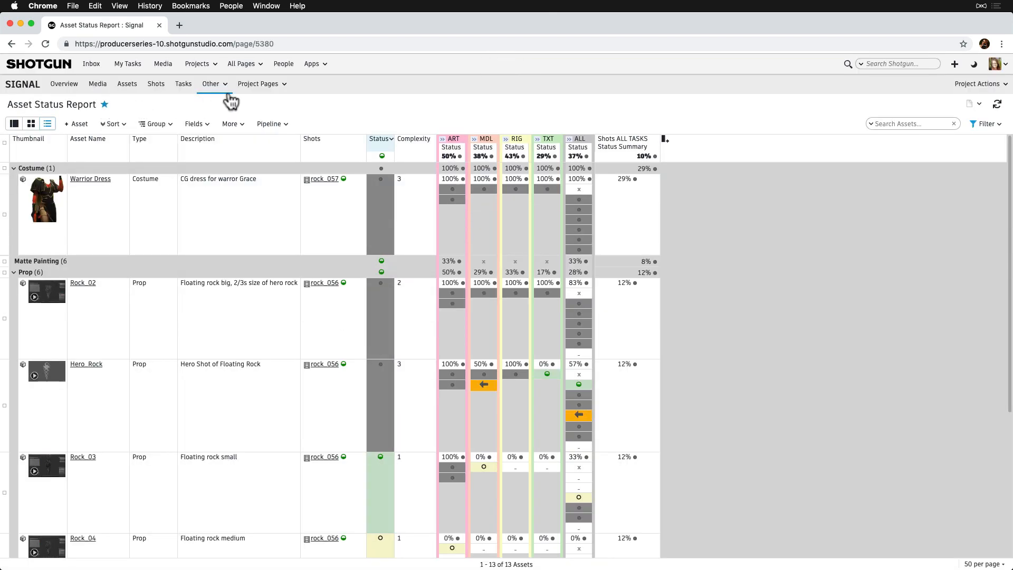
{"action": "left_click", "coordinate": [259, 83]}
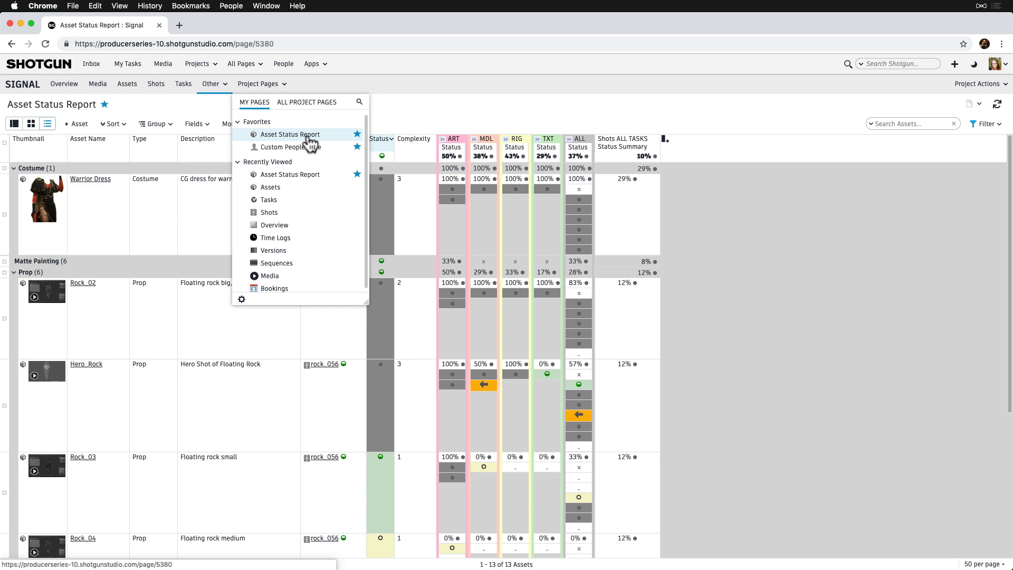
{"action": "left_click", "coordinate": [437, 113]}
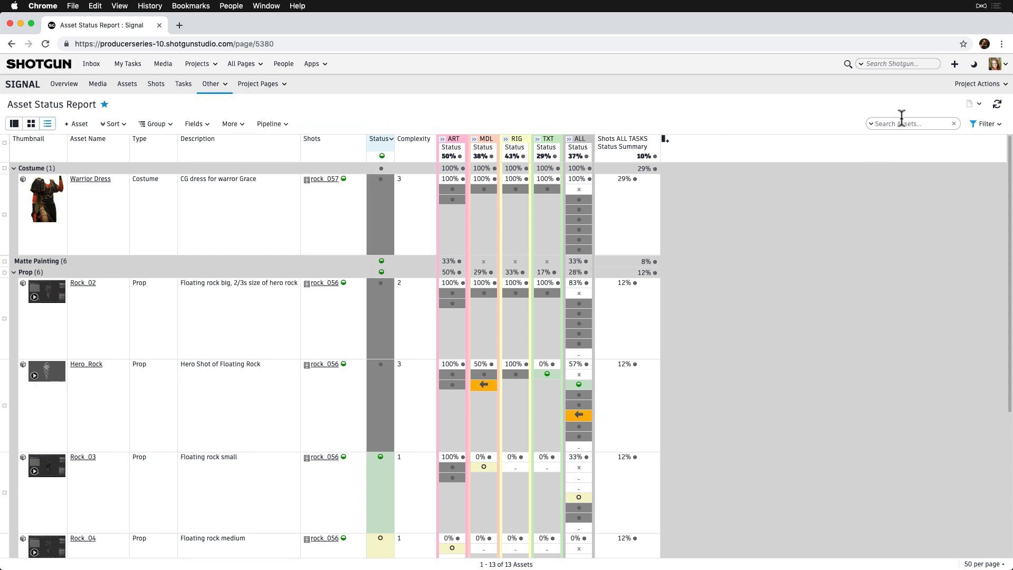
Open the site's Pipeline Steps administration page
{"action": "left_click", "coordinate": [1004, 65]}
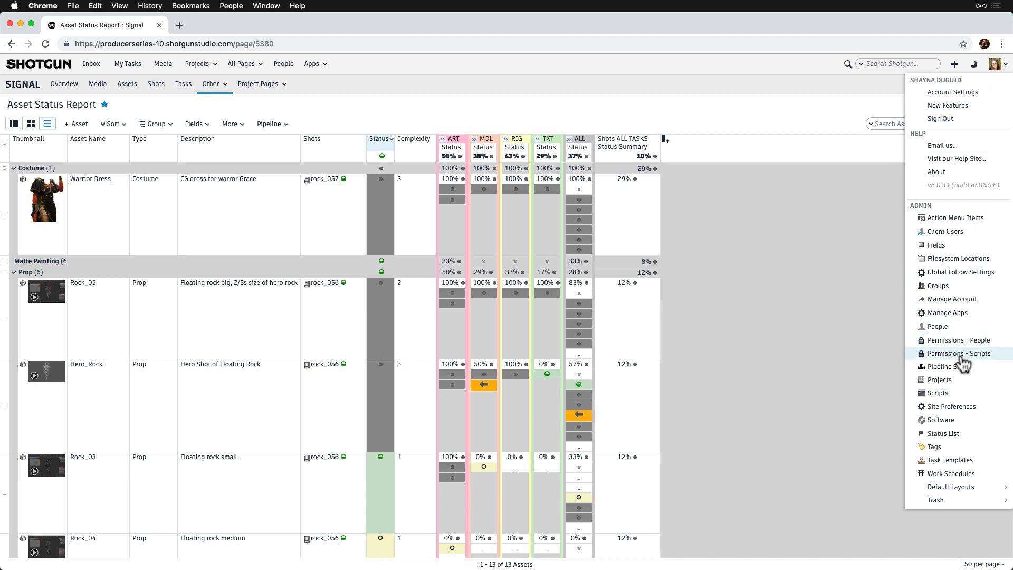
{"action": "left_click", "coordinate": [981, 369]}
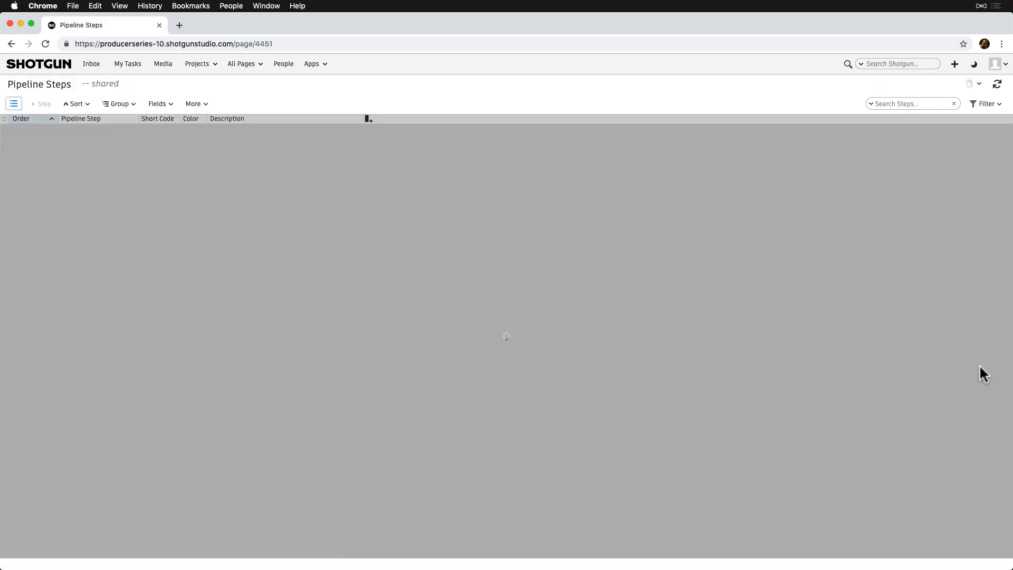